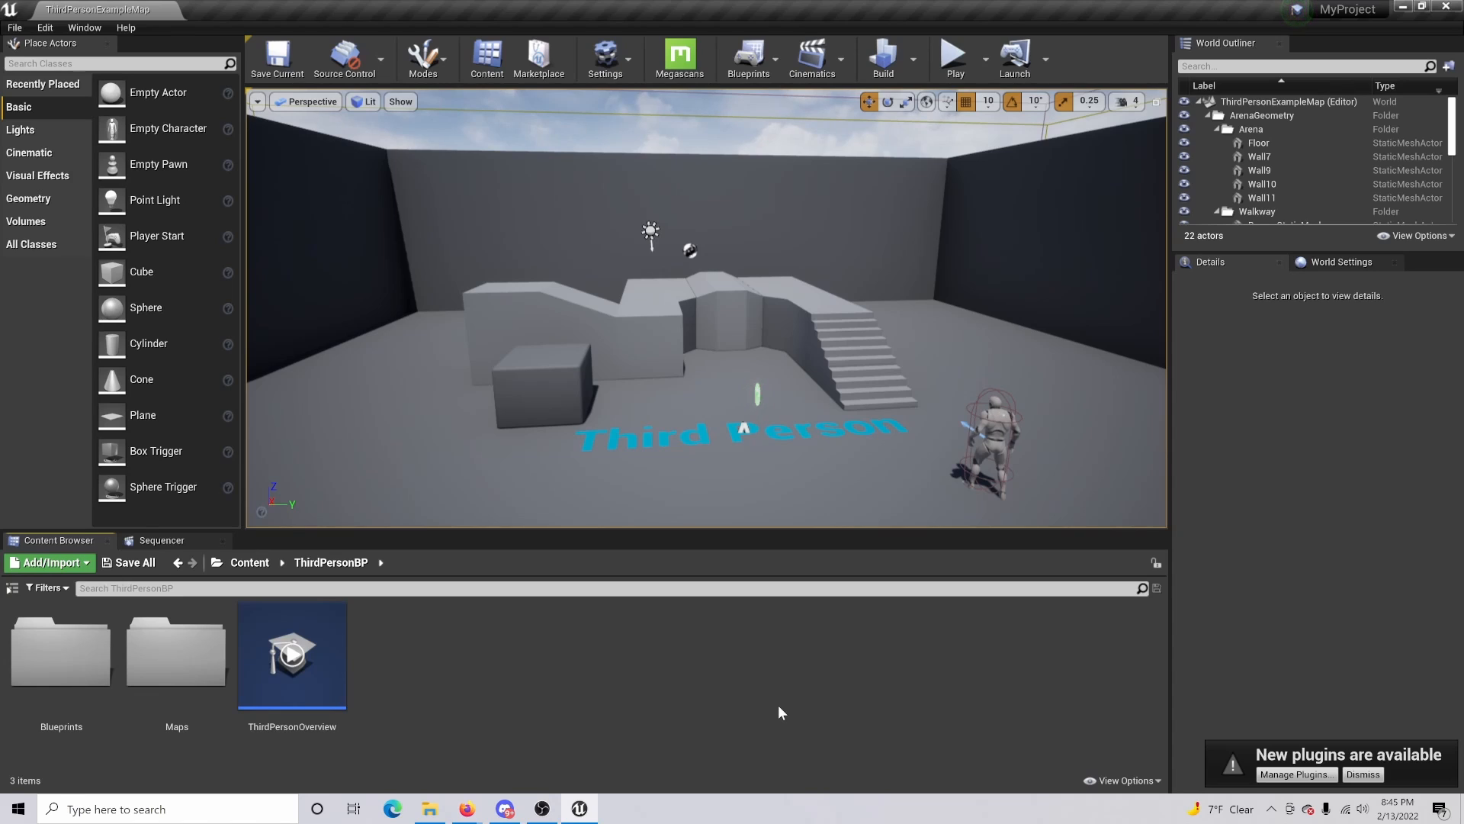
Create an Actor Blueprint class named SoundCue in the ThirdPersonBP folder and open it for editing.
{"action": "right_click_drag", "start_coordinate": [605, 467], "coordinate": [689, 510]}
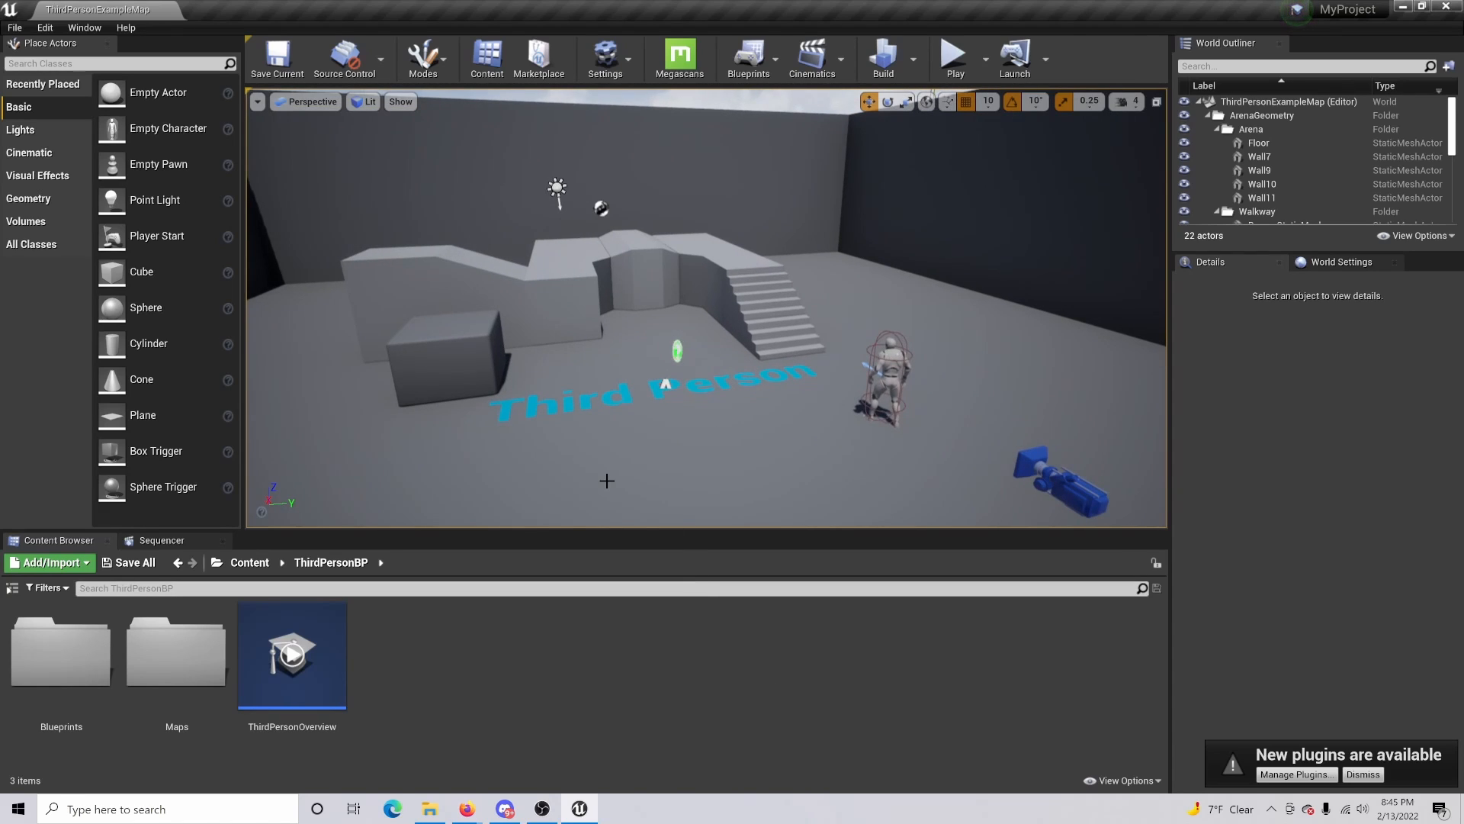
{"action": "left_click", "coordinate": [689, 706]}
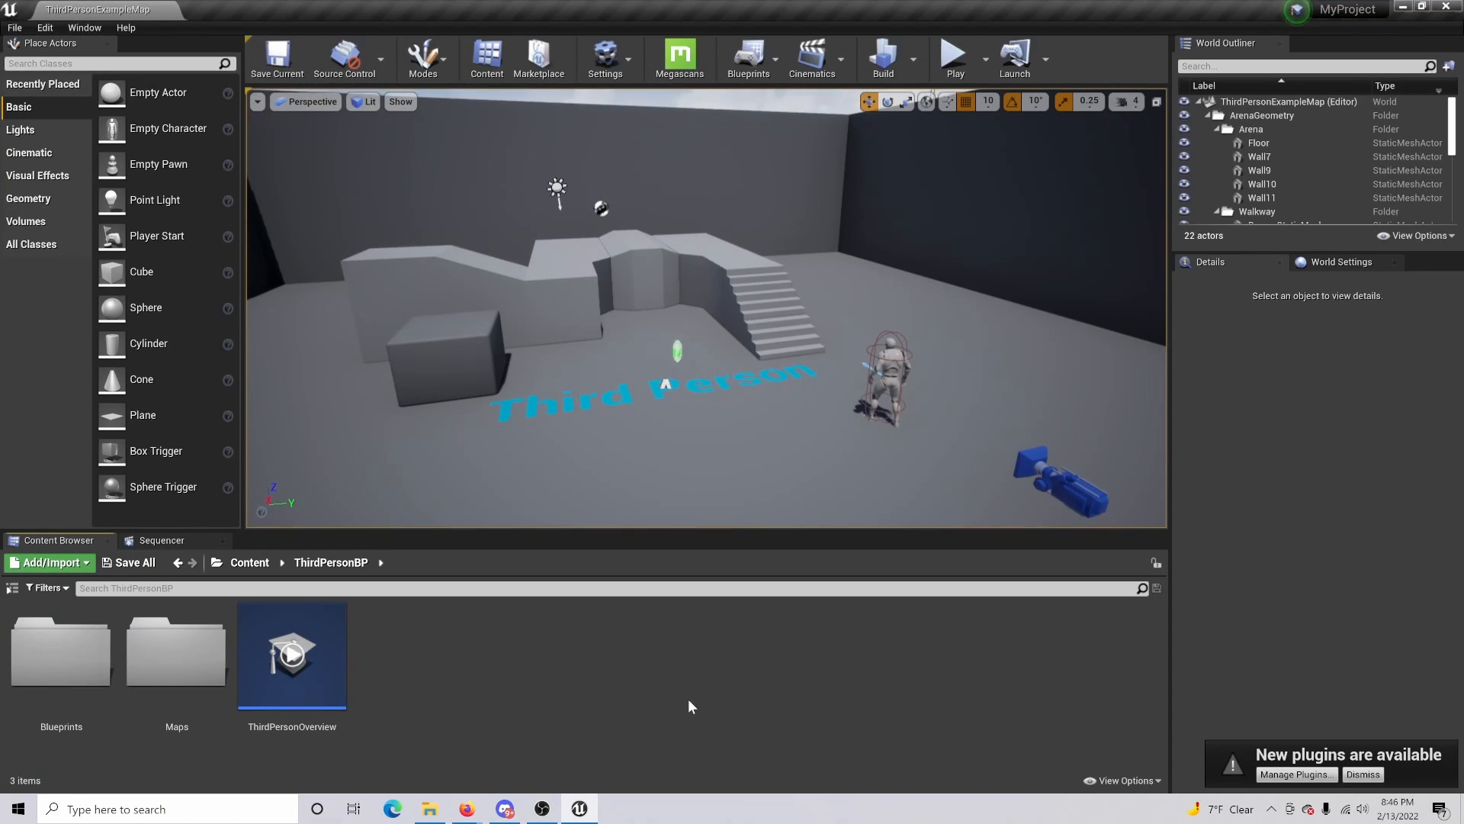
{"action": "right_click", "coordinate": [466, 661]}
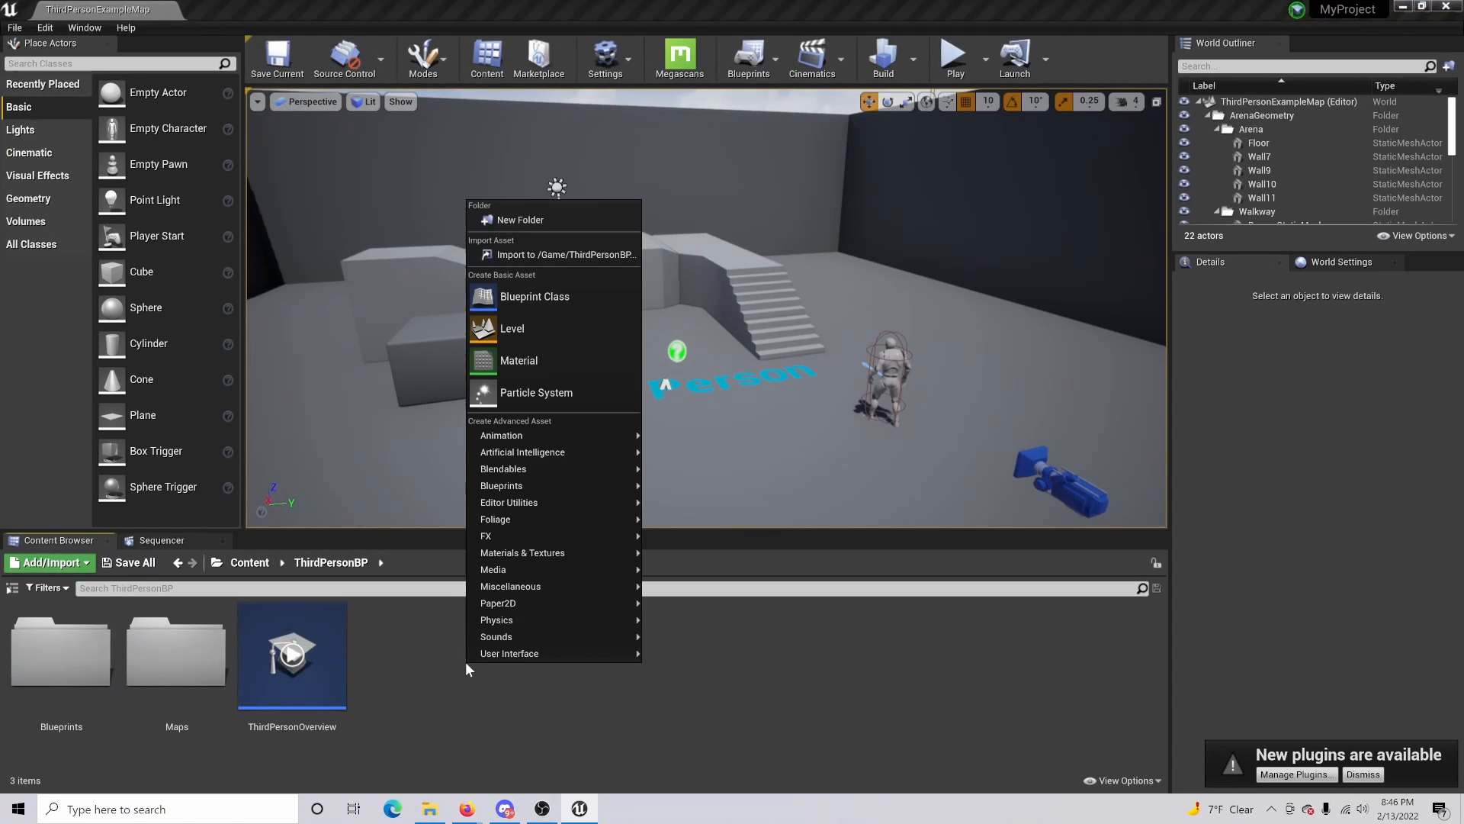
{"action": "left_click", "coordinate": [557, 301]}
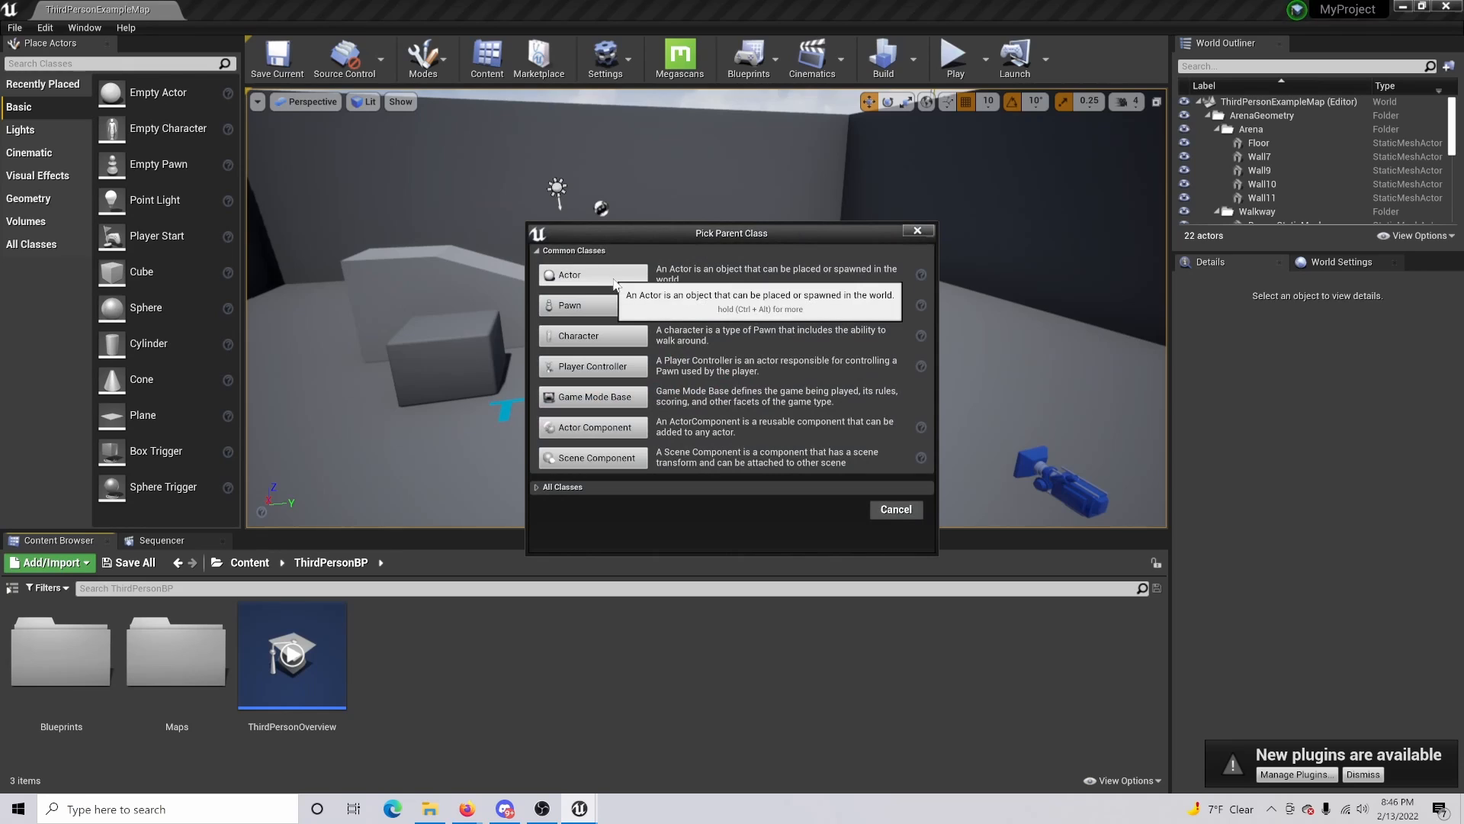
{"action": "left_click", "coordinate": [593, 275]}
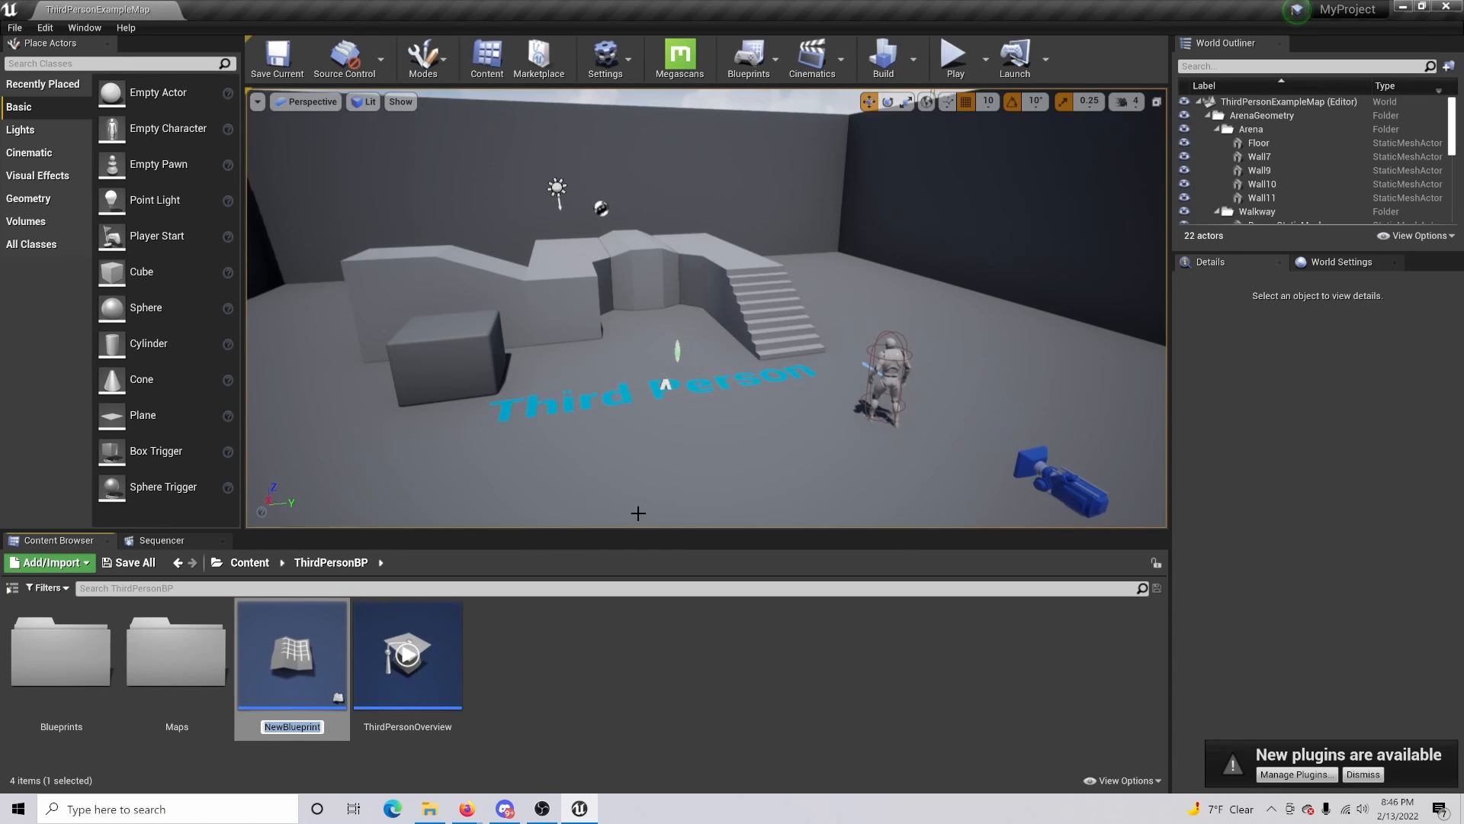
{"action": "type", "text": "SoundCue"}
{"action": "key", "text": "Return"}
{"action": "double_click", "coordinate": [289, 642]}
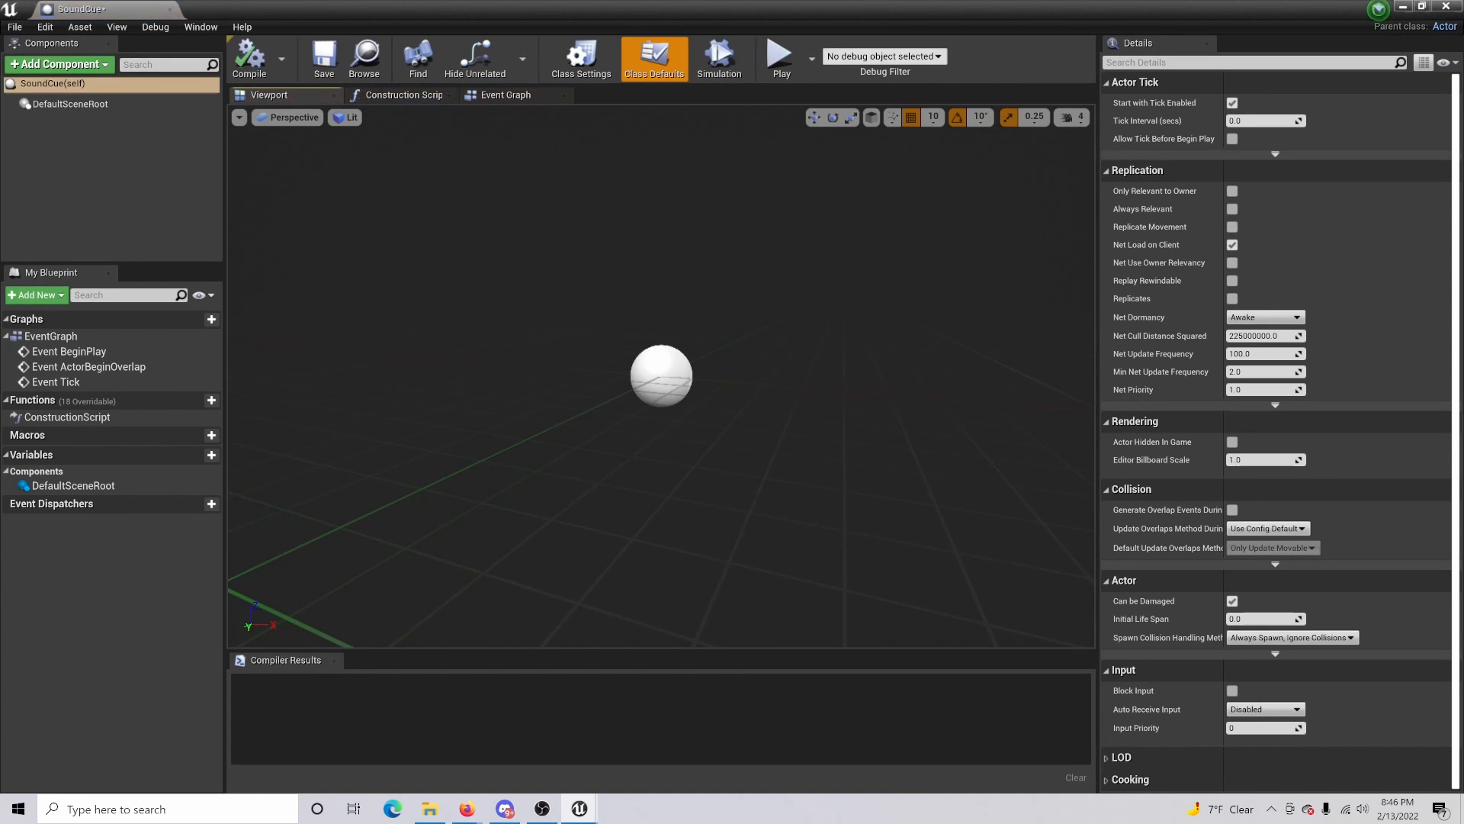
Add a Box Collision component under the SoundCue Blueprint's default scene root.
{"action": "mouse_move", "coordinate": [581, 301]}
{"action": "right_mouse_down"}
{"action": "mouse_move", "coordinate": [390, 265]}
{"action": "mouse_move", "coordinate": [527, 245]}
{"action": "mouse_move", "coordinate": [581, 301]}
{"action": "right_mouse_up"}
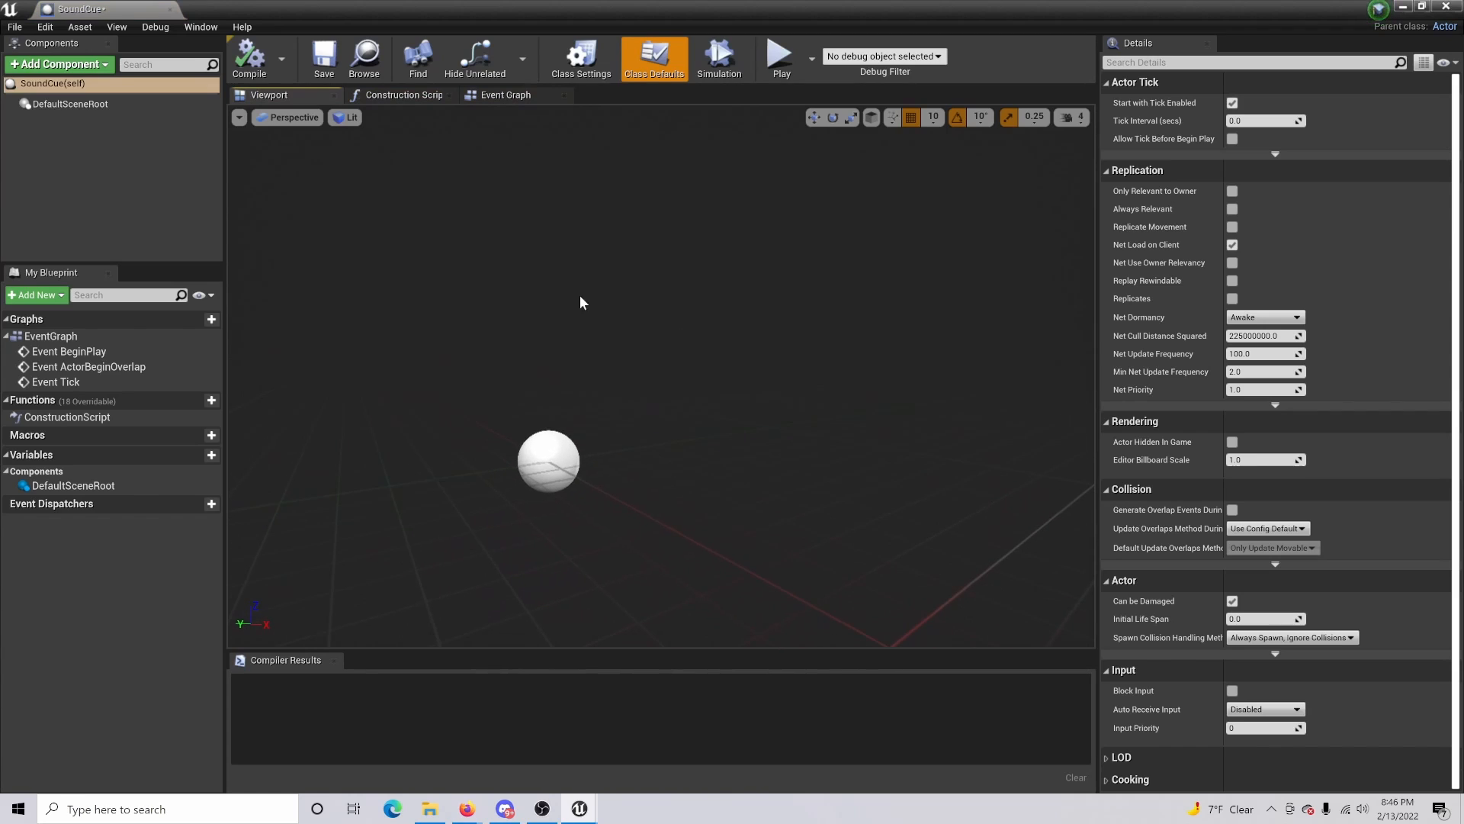
{"action": "left_click", "coordinate": [83, 69]}
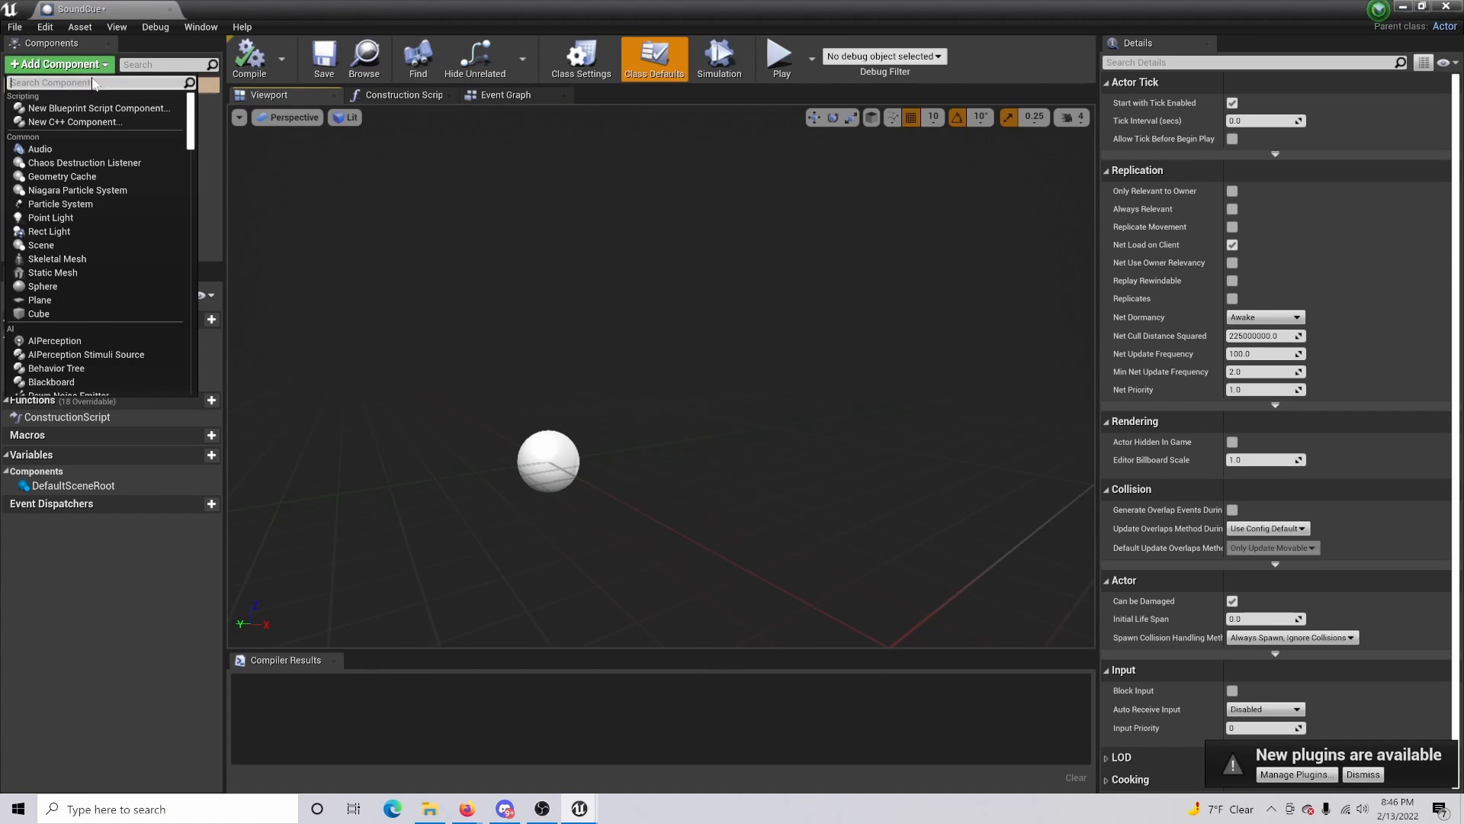
{"action": "type", "text": "trig"}
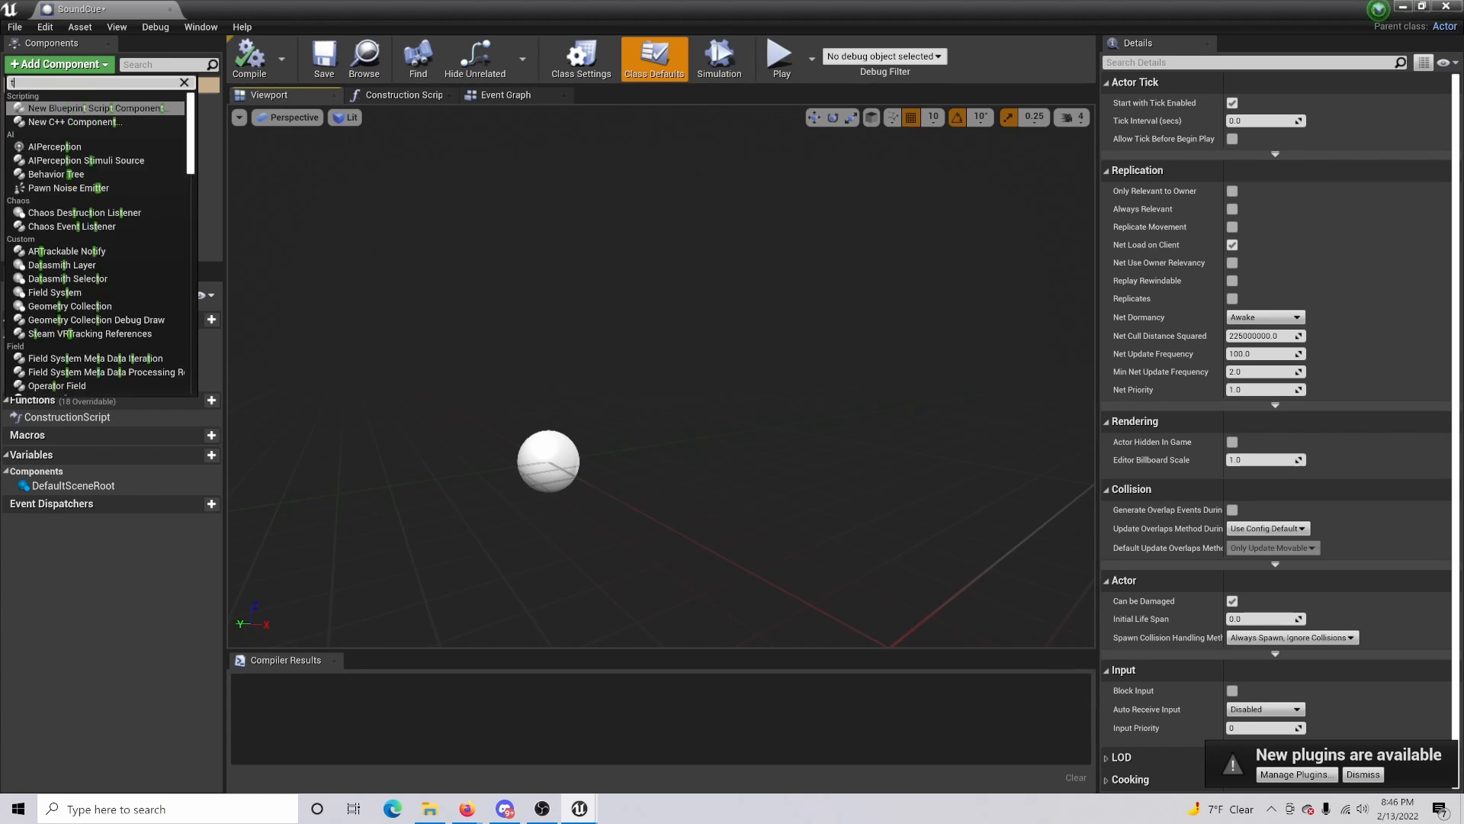
{"action": "key", "text": "BackSpace"}
{"action": "key", "text": "BackSpace"}
{"action": "key", "text": "BackSpace"}
{"action": "key", "text": "BackSpace"}
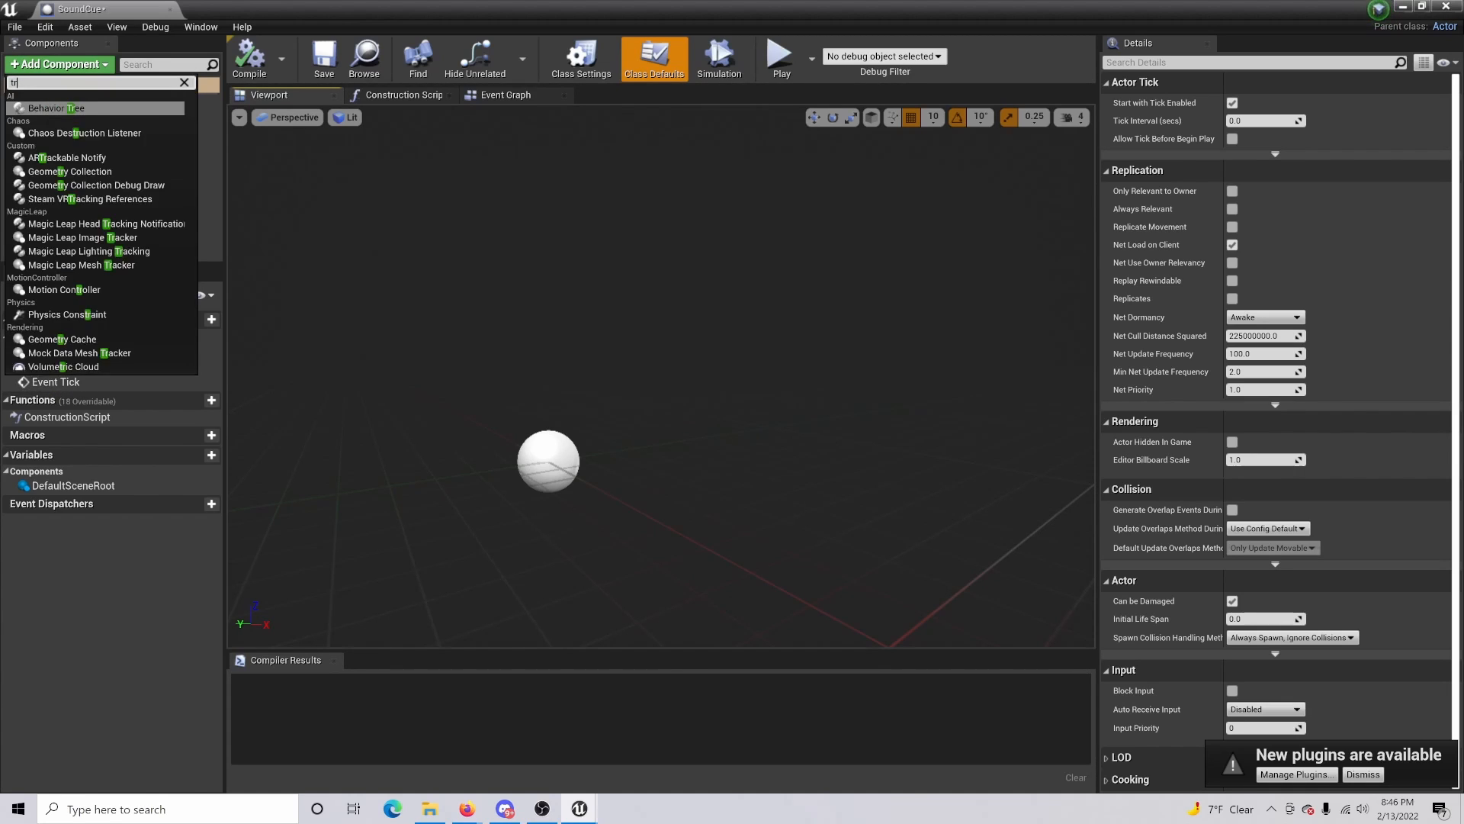
{"action": "type", "text": "box"}
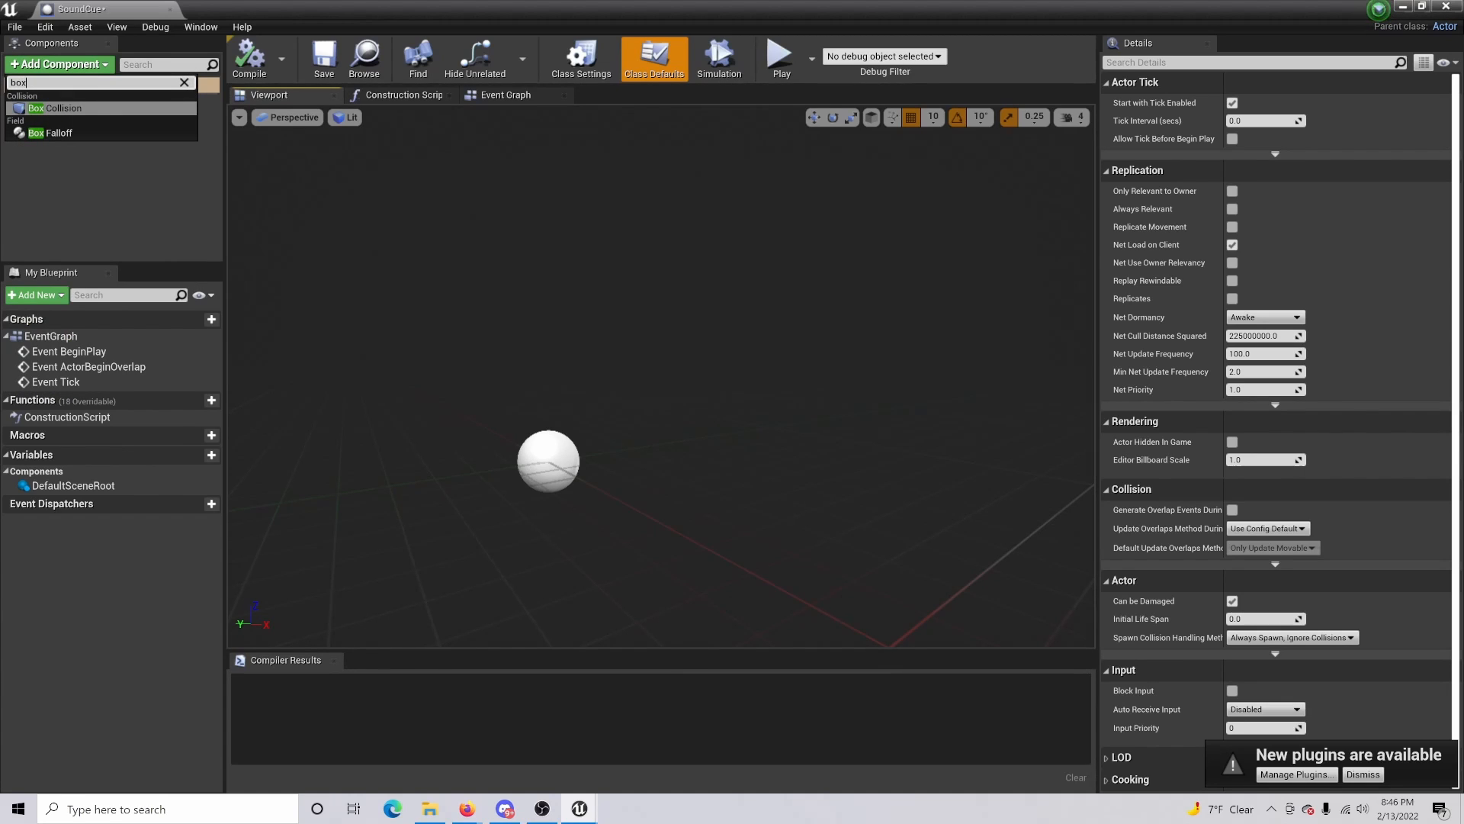
{"action": "left_click", "coordinate": [98, 113]}
{"action": "right_click_drag", "start_coordinate": [524, 465], "coordinate": [496, 494]}
{"action": "right_click_drag", "start_coordinate": [783, 297], "coordinate": [768, 432]}
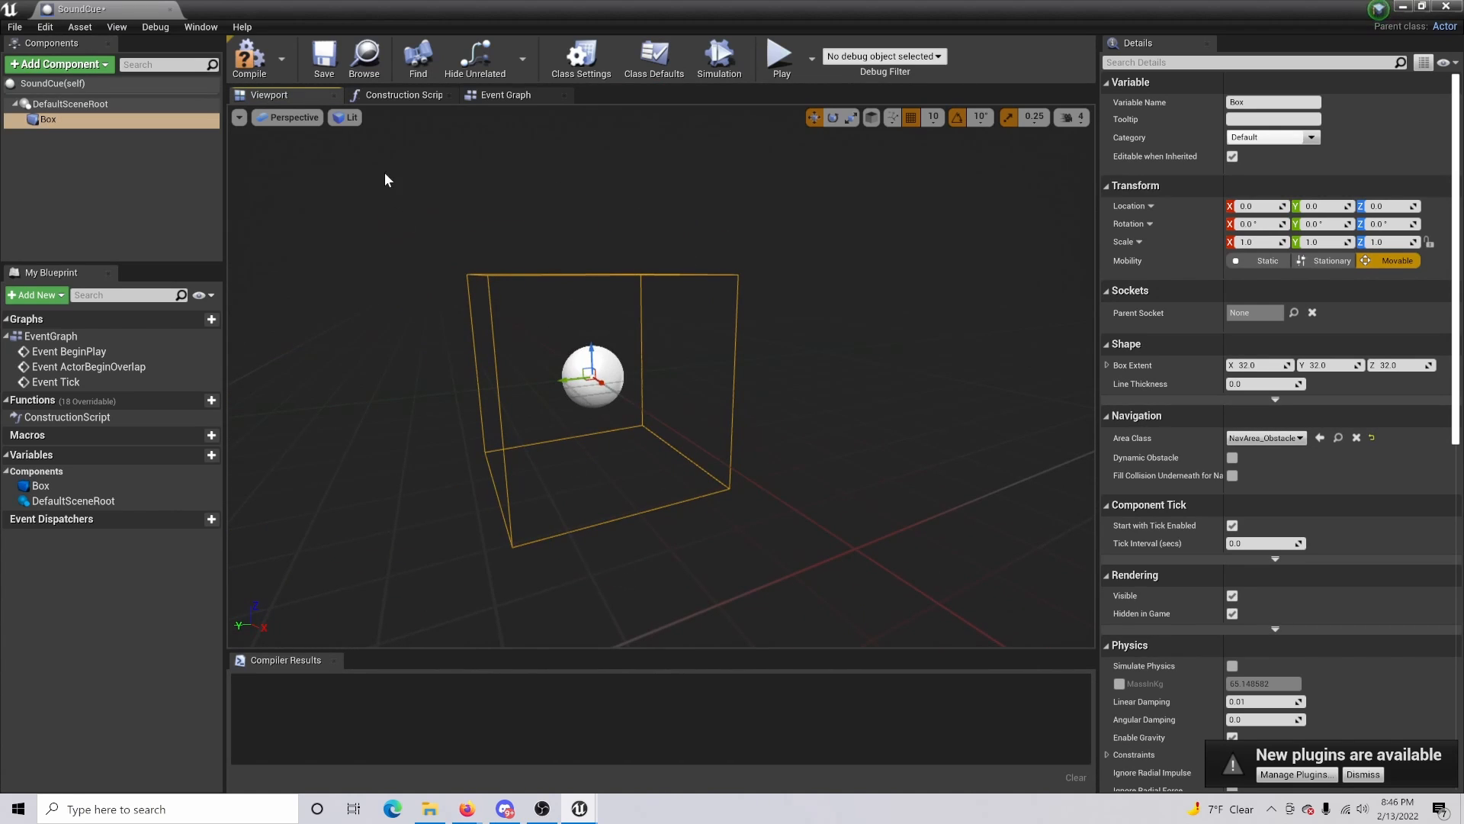
Set the Box component's scale to 5 on X, Y and Z and raise the box along the vertical axis.
{"action": "right_click_drag", "start_coordinate": [555, 394], "coordinate": [620, 540]}
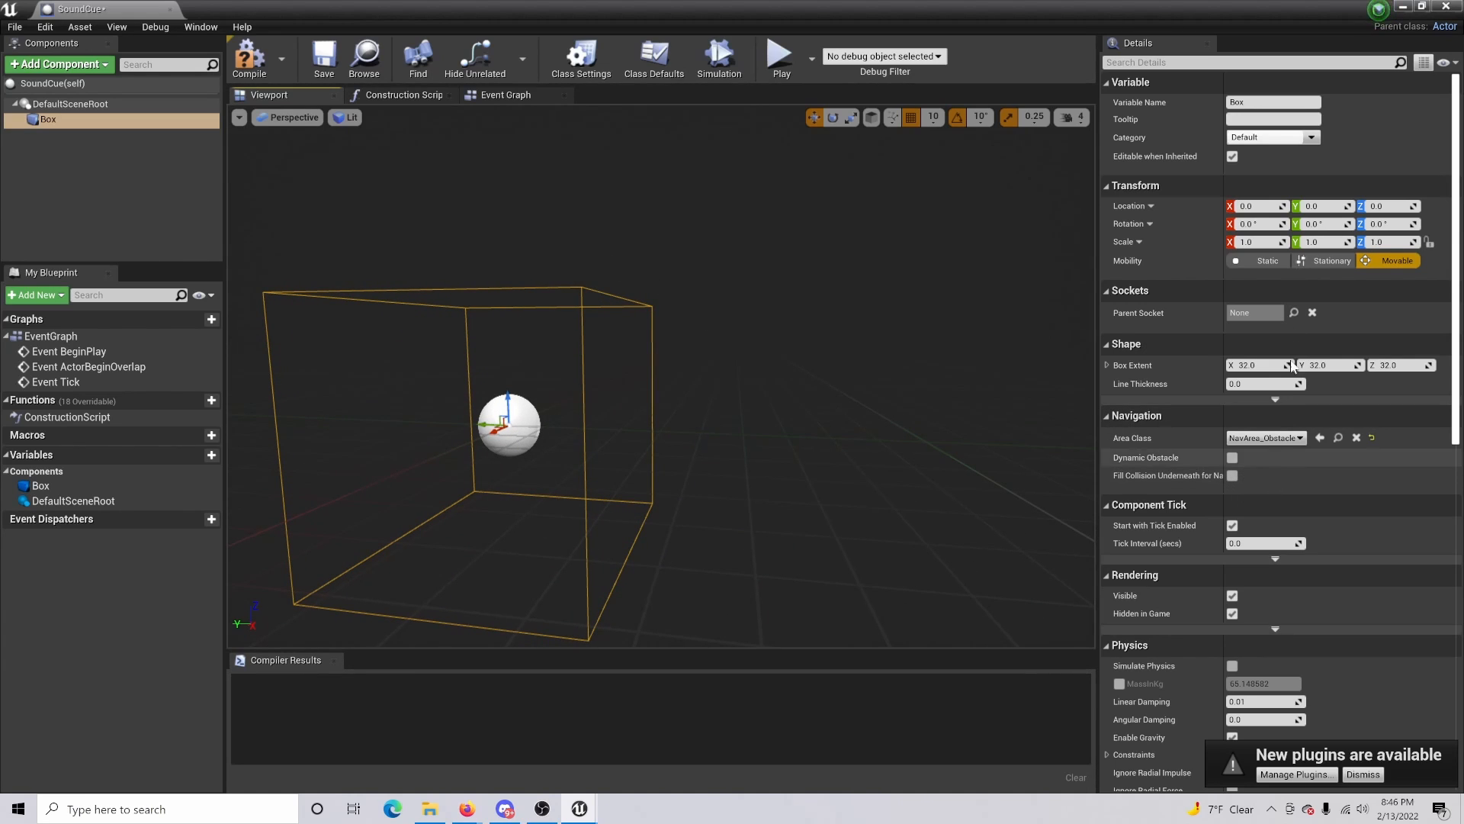
{"action": "left_click", "coordinate": [1258, 242]}
{"action": "type", "text": "5"}
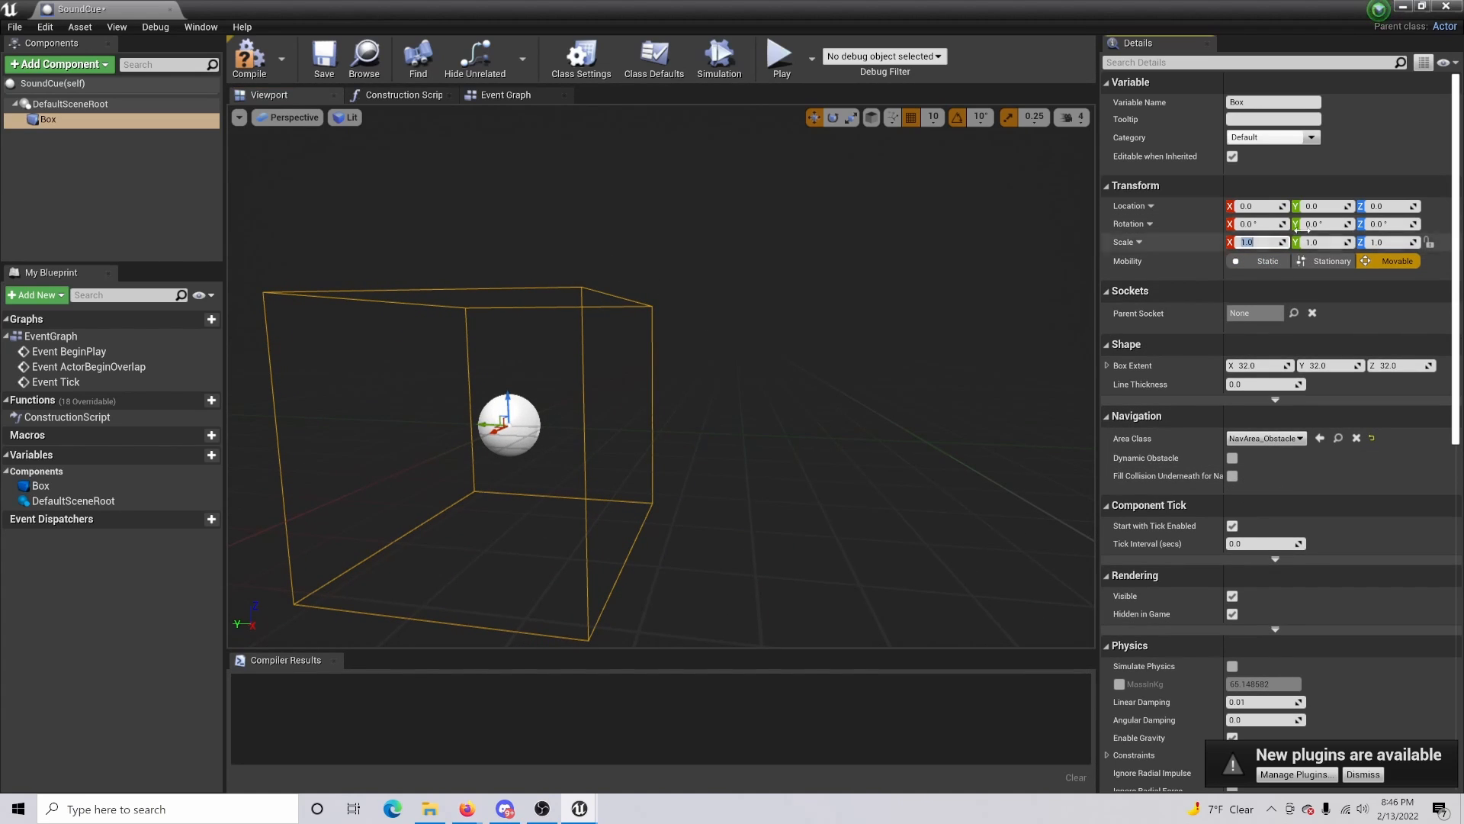
{"action": "key", "text": "Return"}
{"action": "left_click", "coordinate": [1326, 241]}
{"action": "type", "text": "5"}
{"action": "left_click", "coordinate": [1386, 241]}
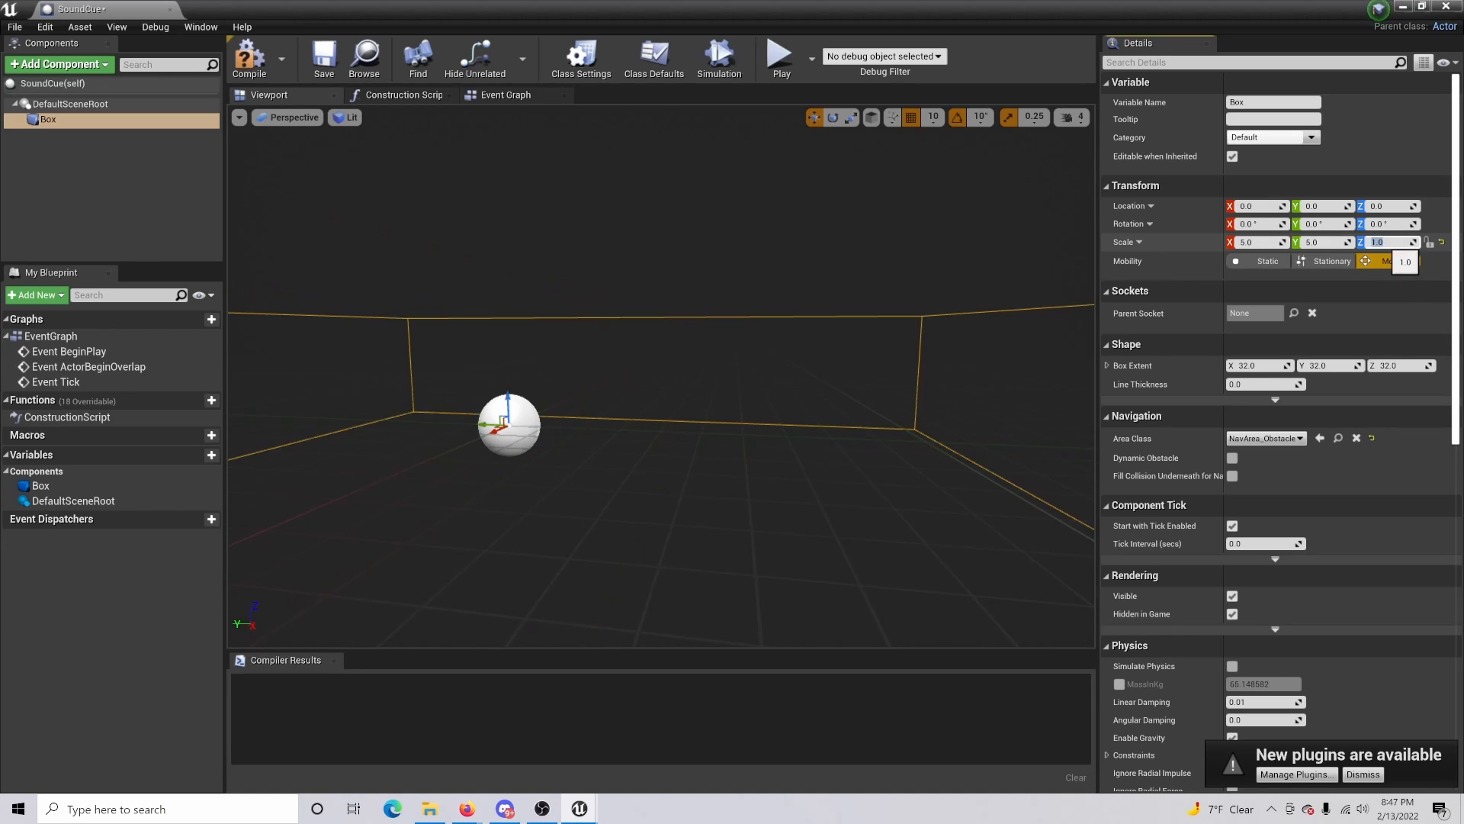
{"action": "type", "text": "5"}
{"action": "key", "text": "Return"}
{"action": "right_click_drag", "start_coordinate": [928, 289], "coordinate": [613, 337]}
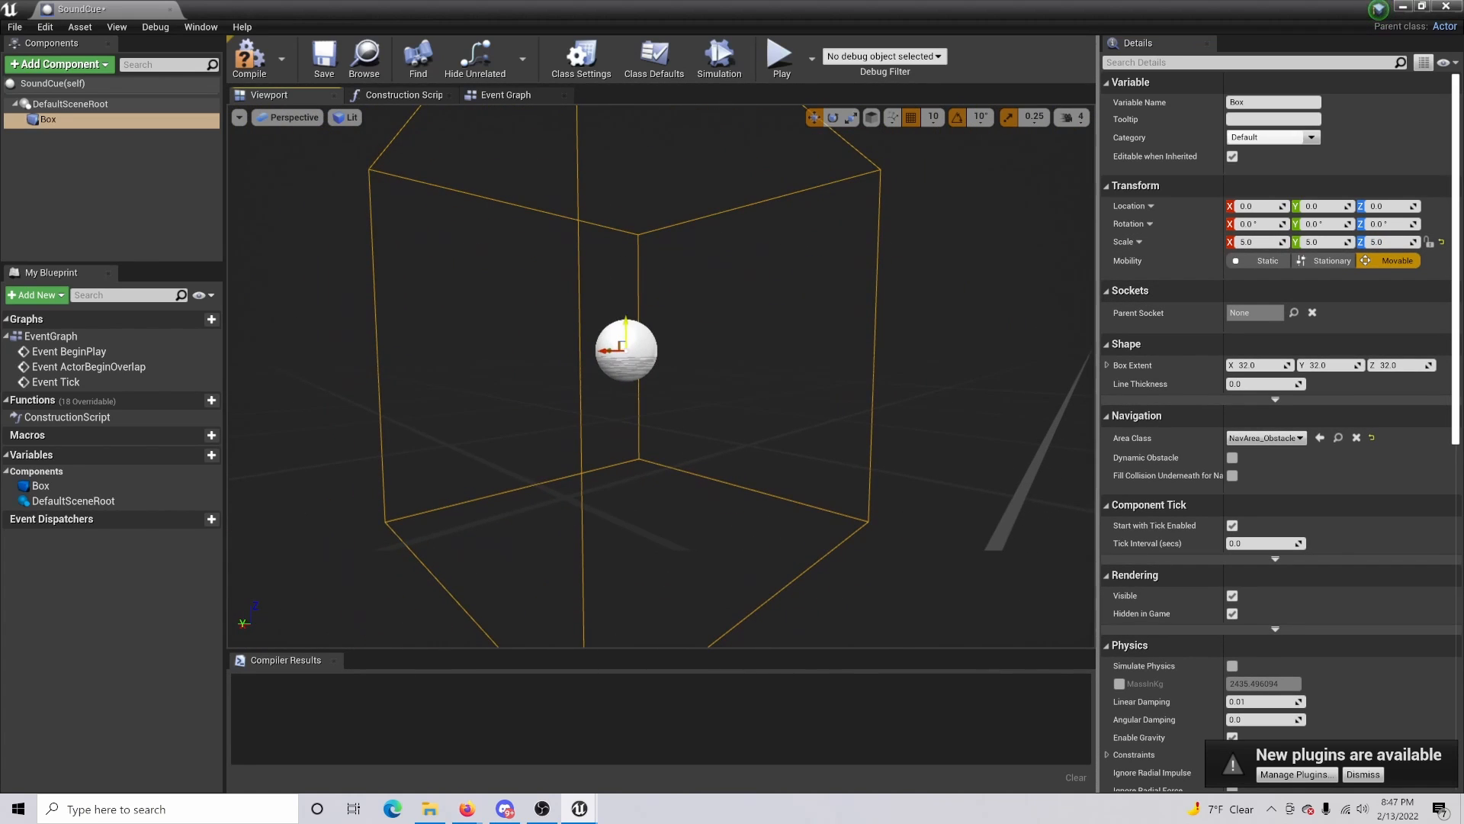
{"action": "left_click_drag", "start_coordinate": [624, 328], "coordinate": [613, 184]}
Add an On Component Begin Overlap event for the Box component to the event graph.
{"action": "right_click_drag", "start_coordinate": [613, 189], "coordinate": [1037, 287]}
{"action": "scroll", "coordinate": [1365, 389], "scroll_direction": "down", "scroll_amount": 10}
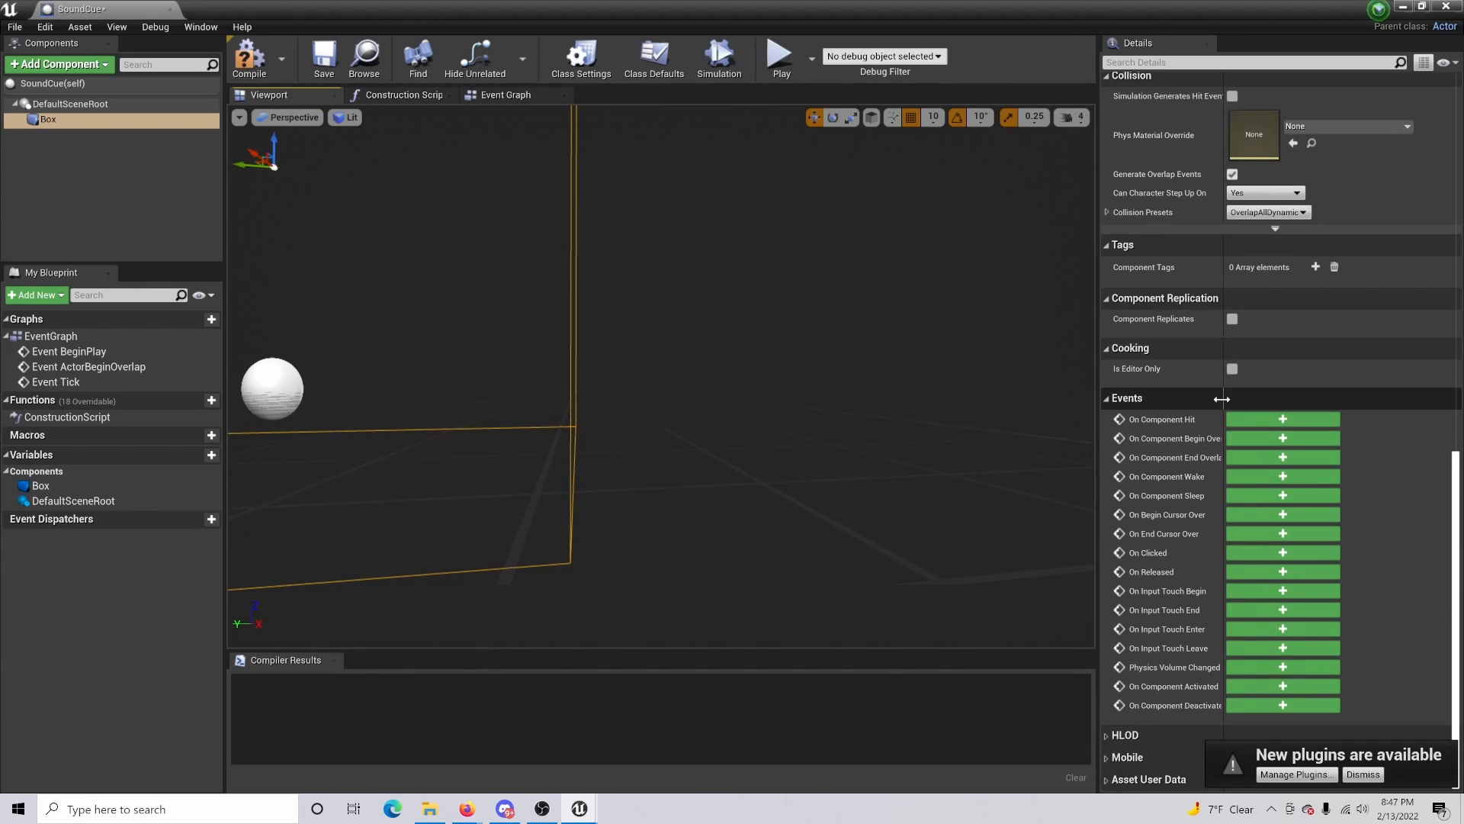
{"action": "left_click_drag", "start_coordinate": [1216, 431], "coordinate": [1240, 421]}
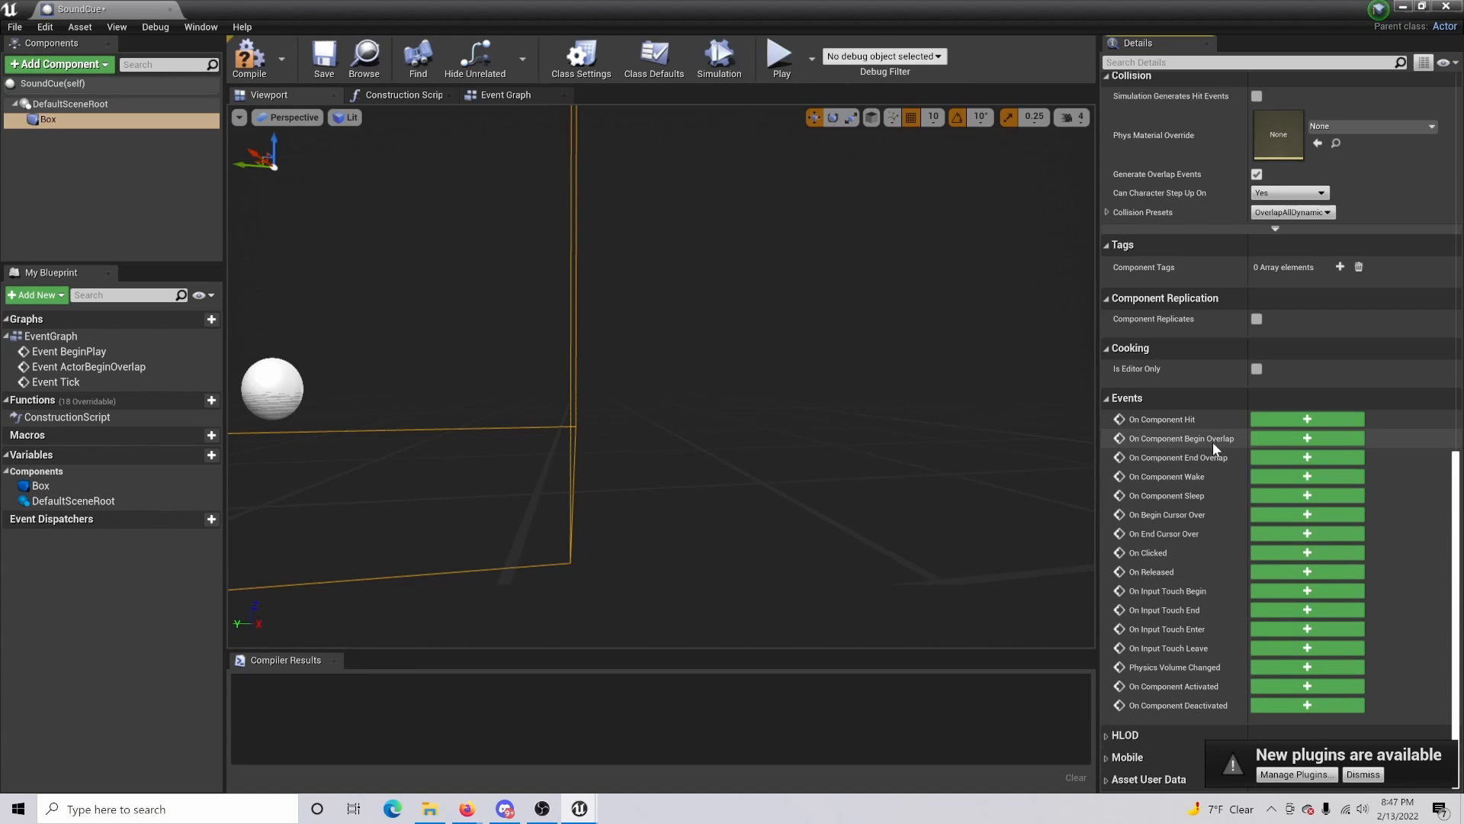
{"action": "left_click", "coordinate": [1294, 441]}
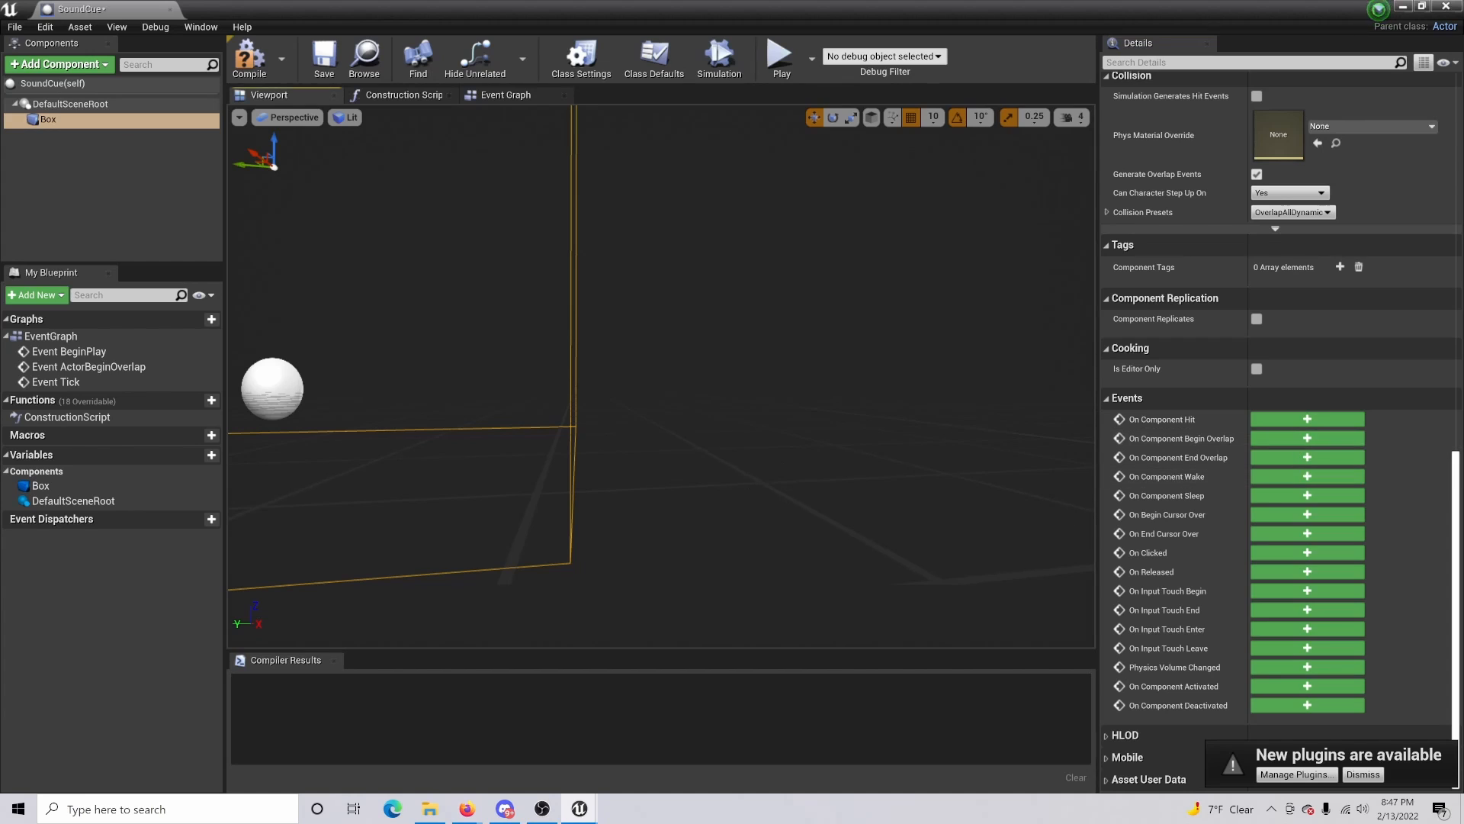
{"action": "right_click_drag", "start_coordinate": [793, 526], "coordinate": [703, 502]}
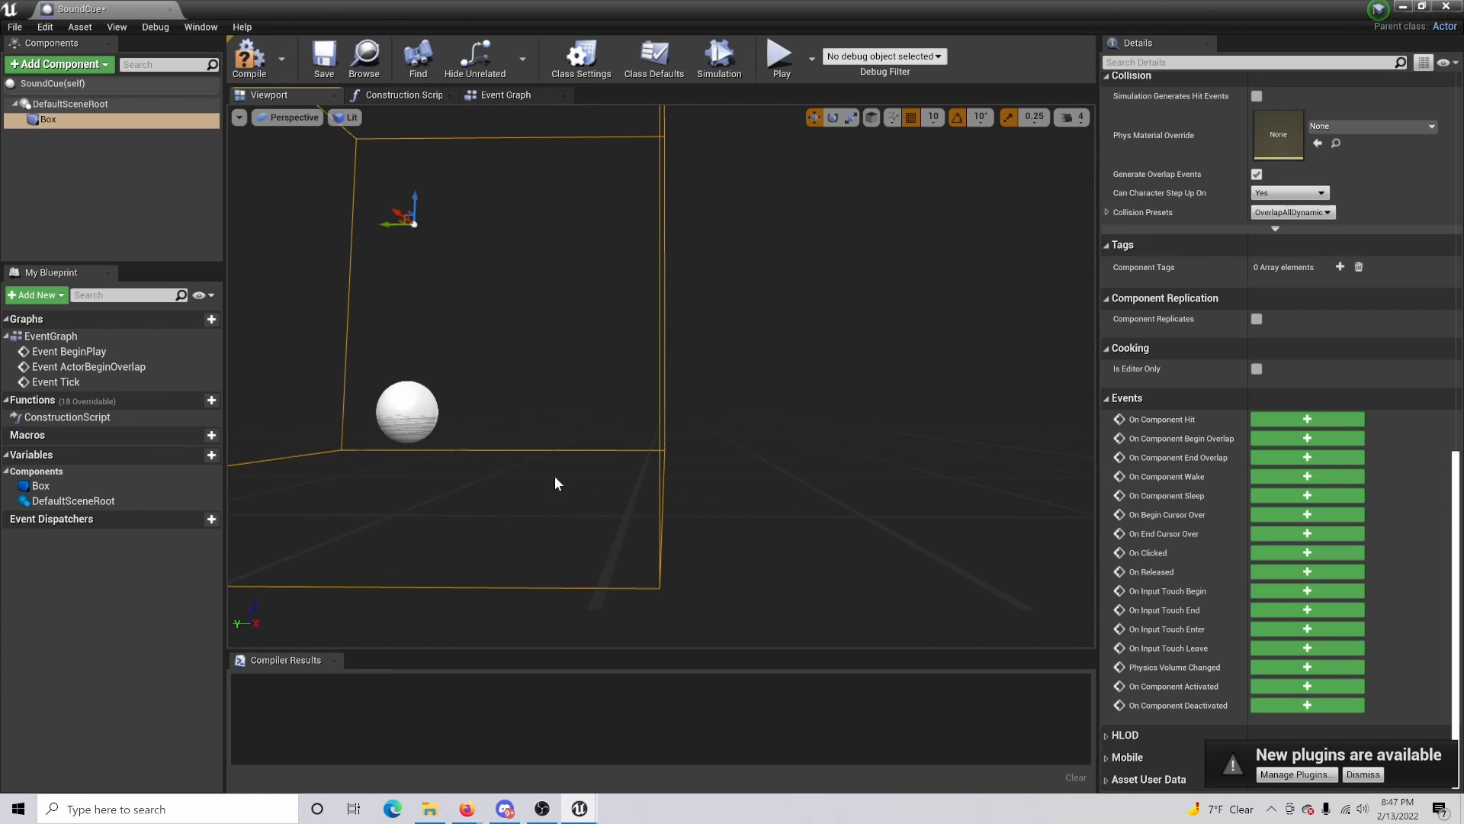
{"action": "left_click", "coordinate": [1273, 438]}
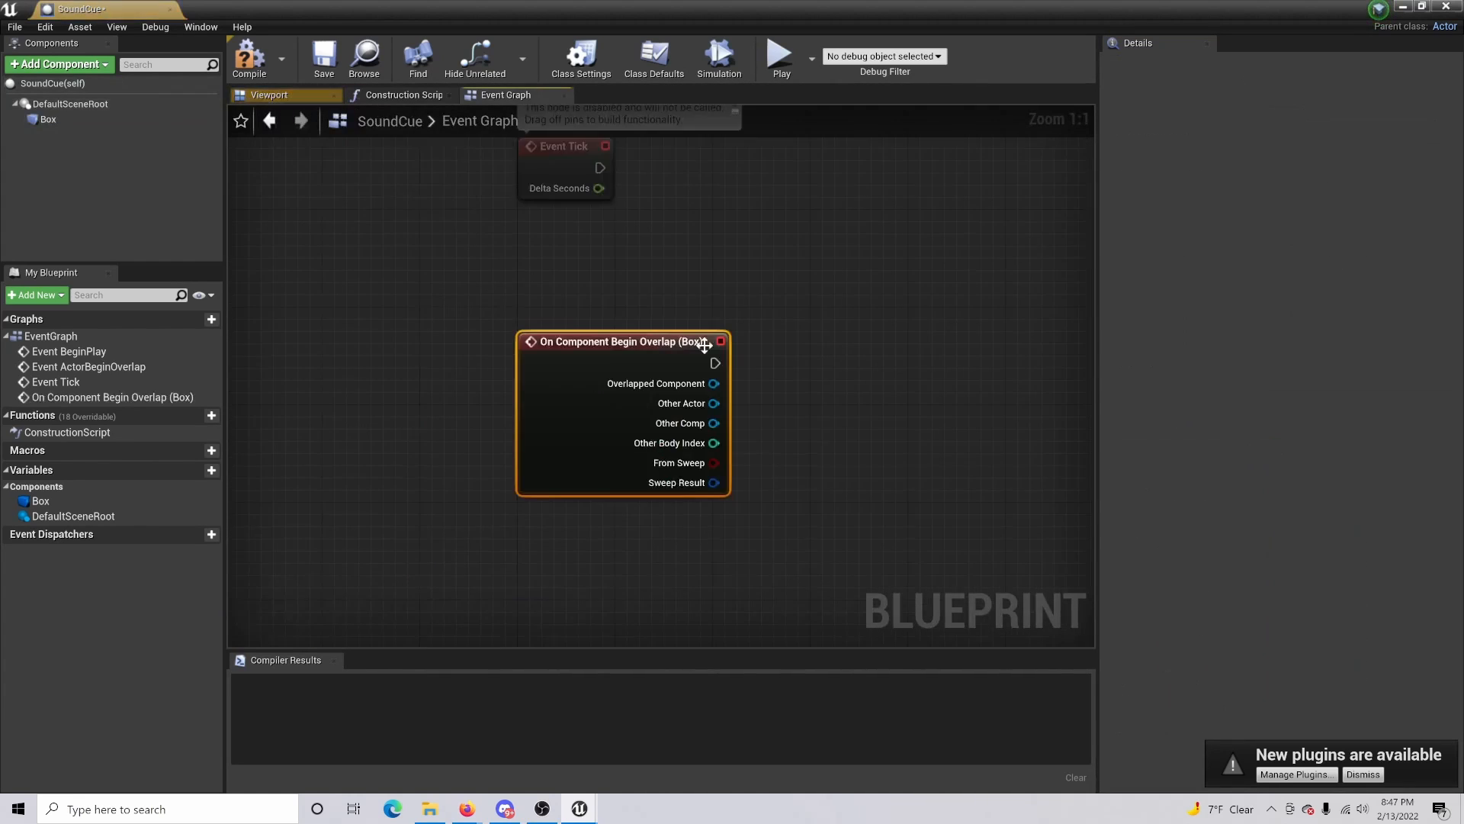
{"action": "right_click_drag", "start_coordinate": [940, 422], "coordinate": [893, 427]}
Switch to Firefox, preview fire alarm.wav on its Freesound page and download the file.
{"action": "key", "text": "alt+Tab"}
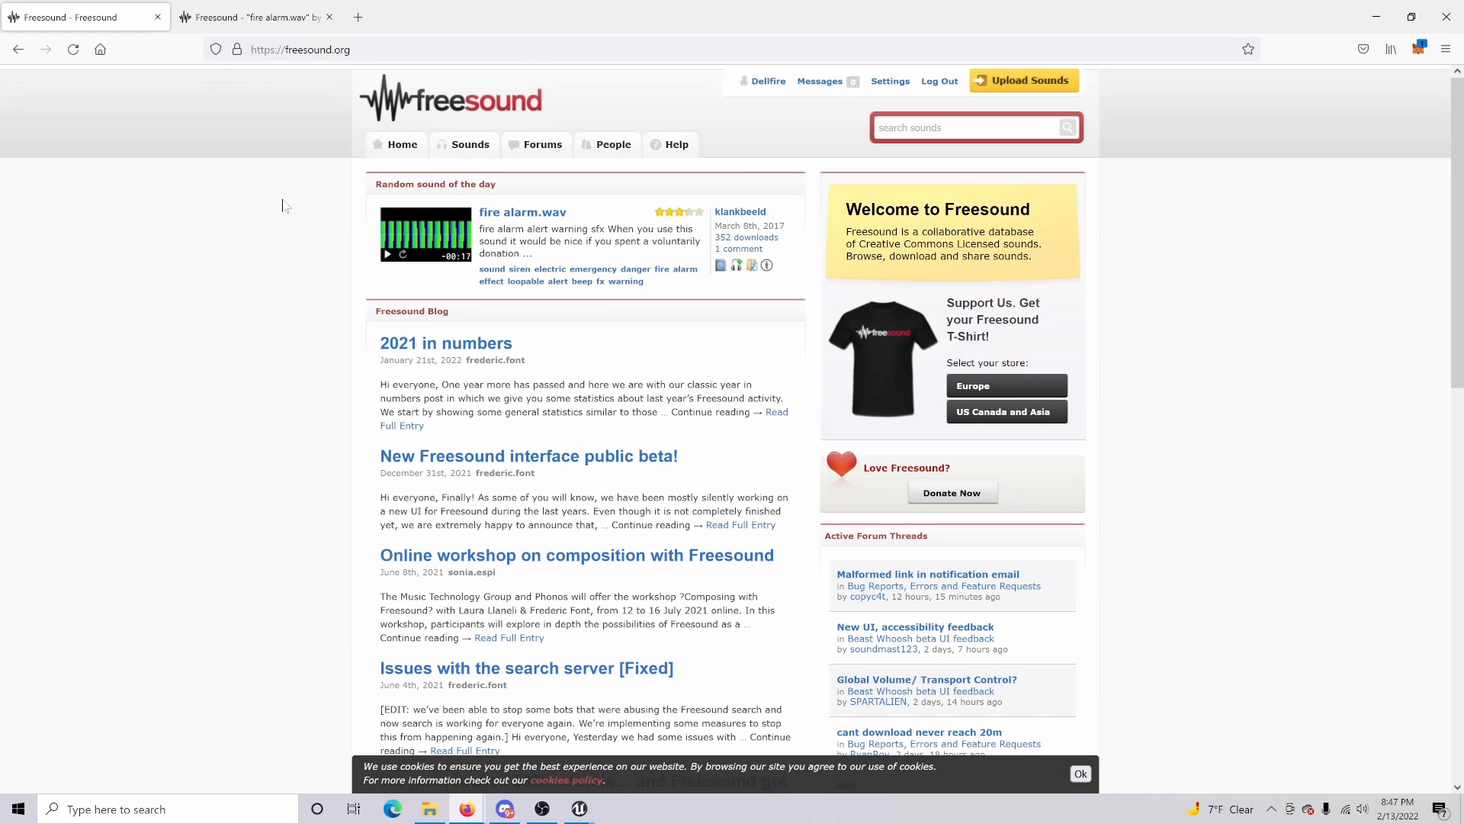
{"action": "left_click", "coordinate": [252, 16]}
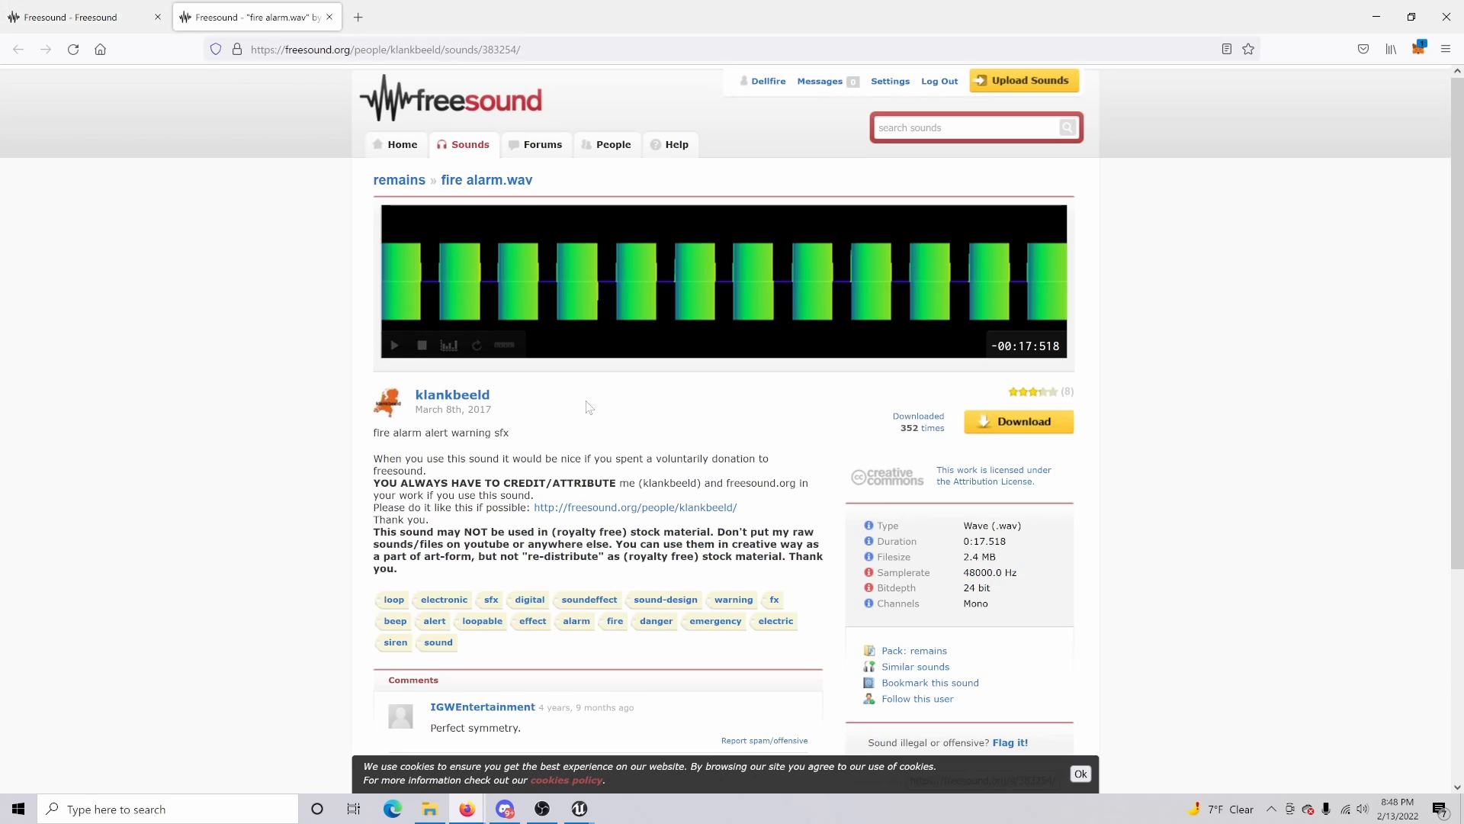
{"action": "left_click", "coordinate": [396, 347]}
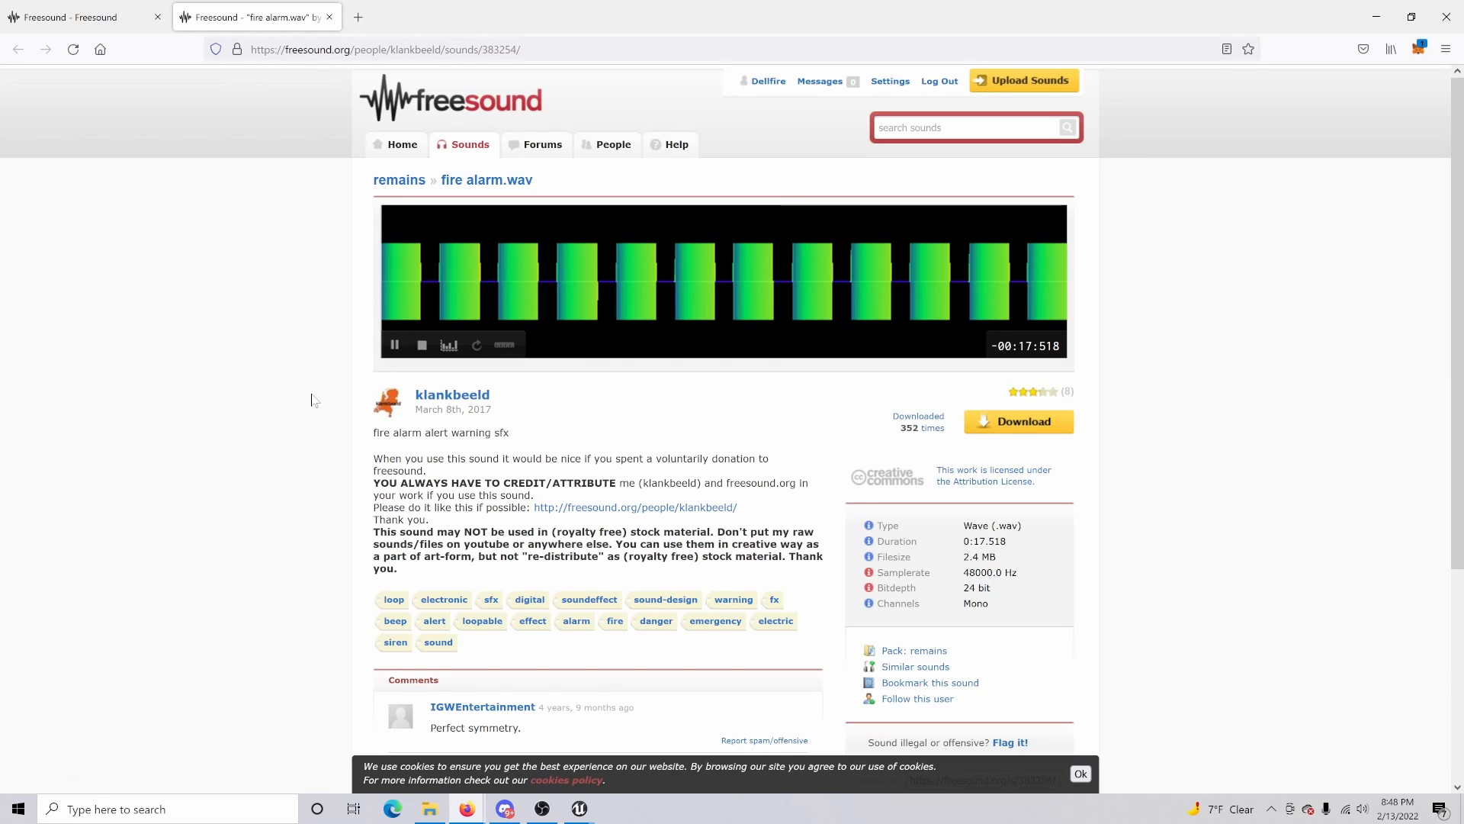
{"action": "left_click", "coordinate": [395, 347]}
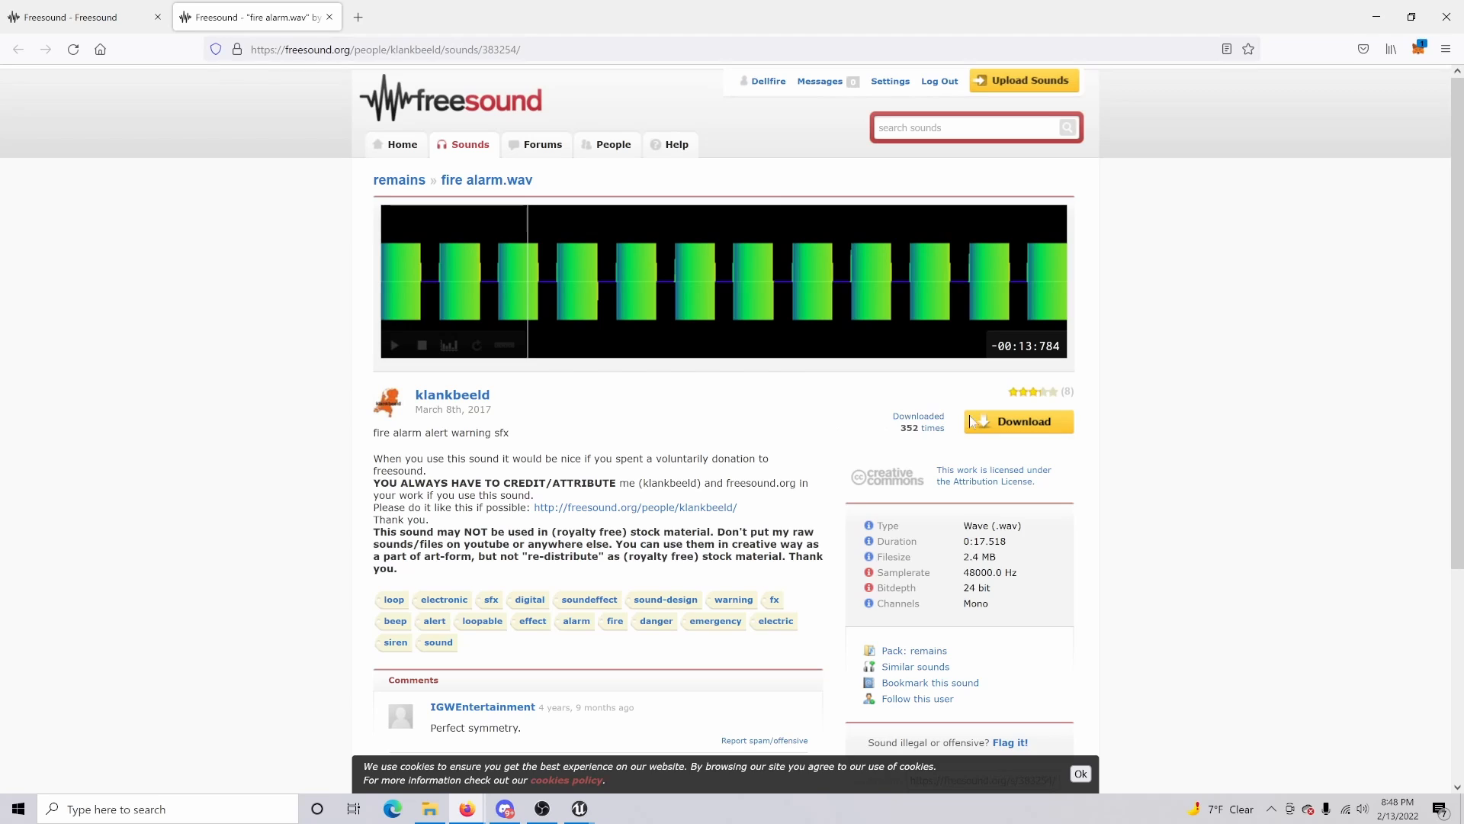
{"action": "left_click", "coordinate": [1043, 427]}
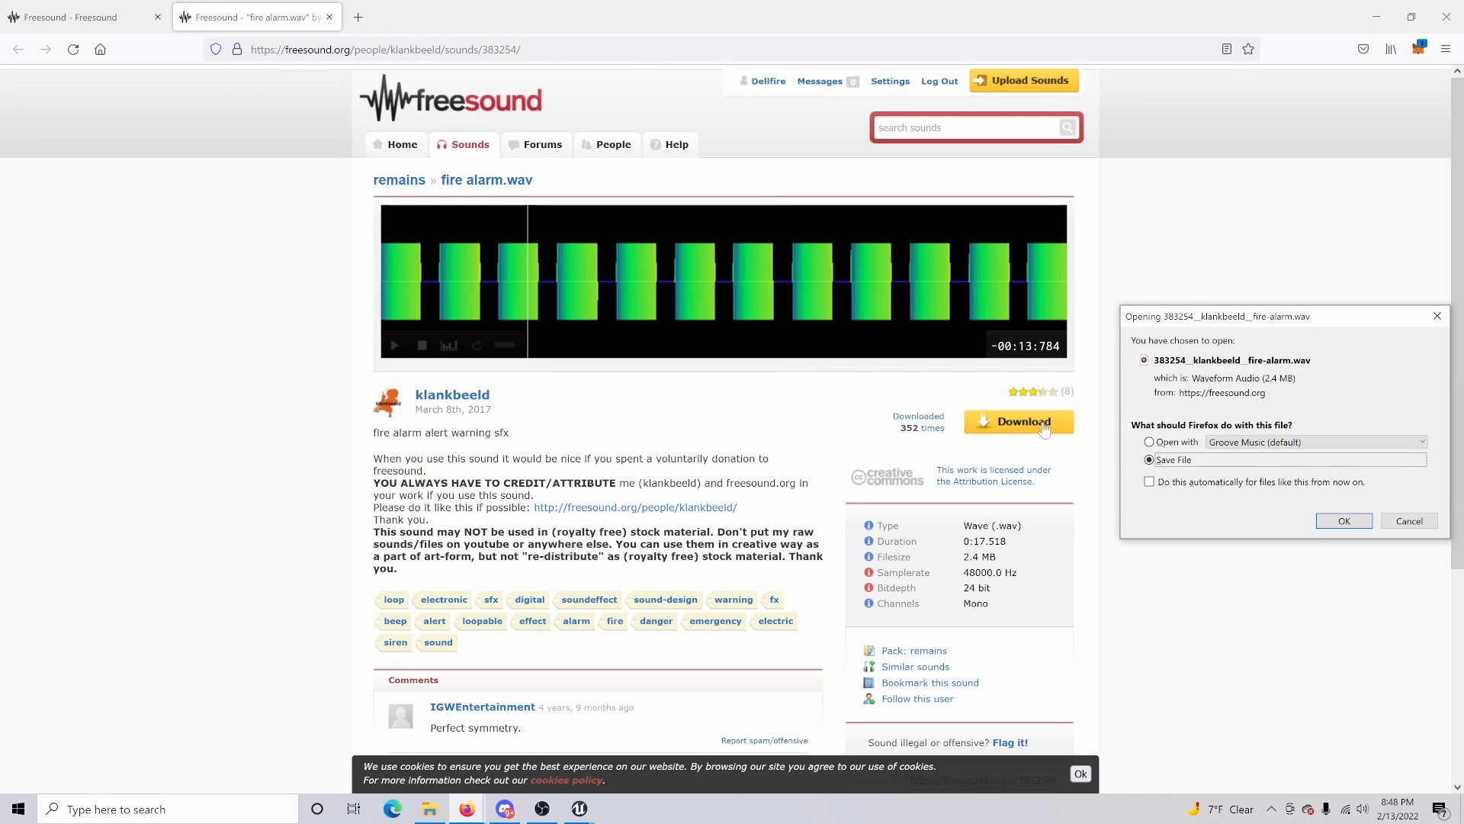
{"action": "left_click", "coordinate": [1328, 523]}
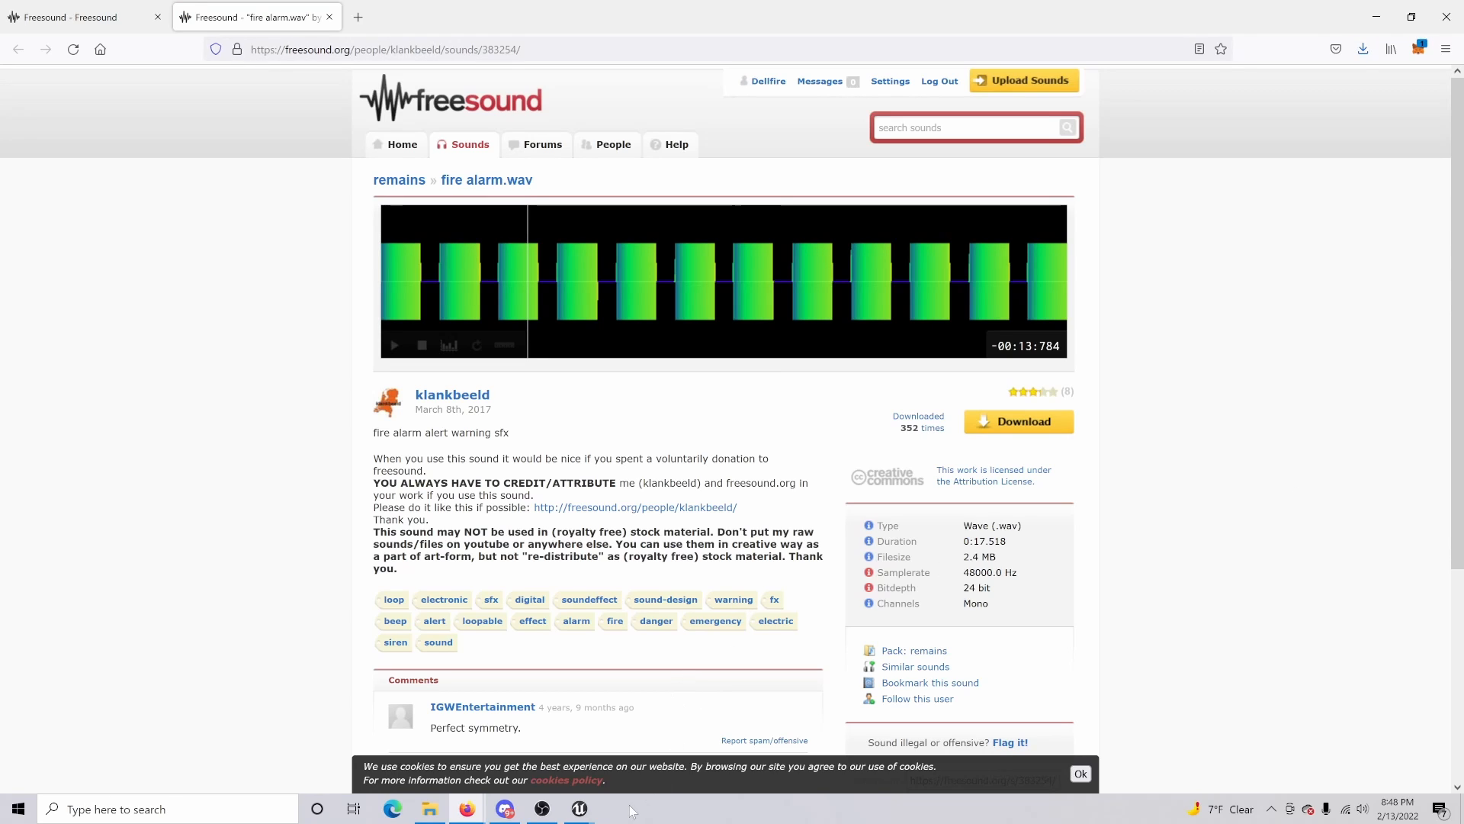
Switch back to Unreal Editor, dock the SoundCue Blueprint editor beside ThirdPersonExampleMap and show the level.
{"action": "mouse_move", "coordinate": [579, 808]}
{"action": "left_click", "coordinate": [651, 746]}
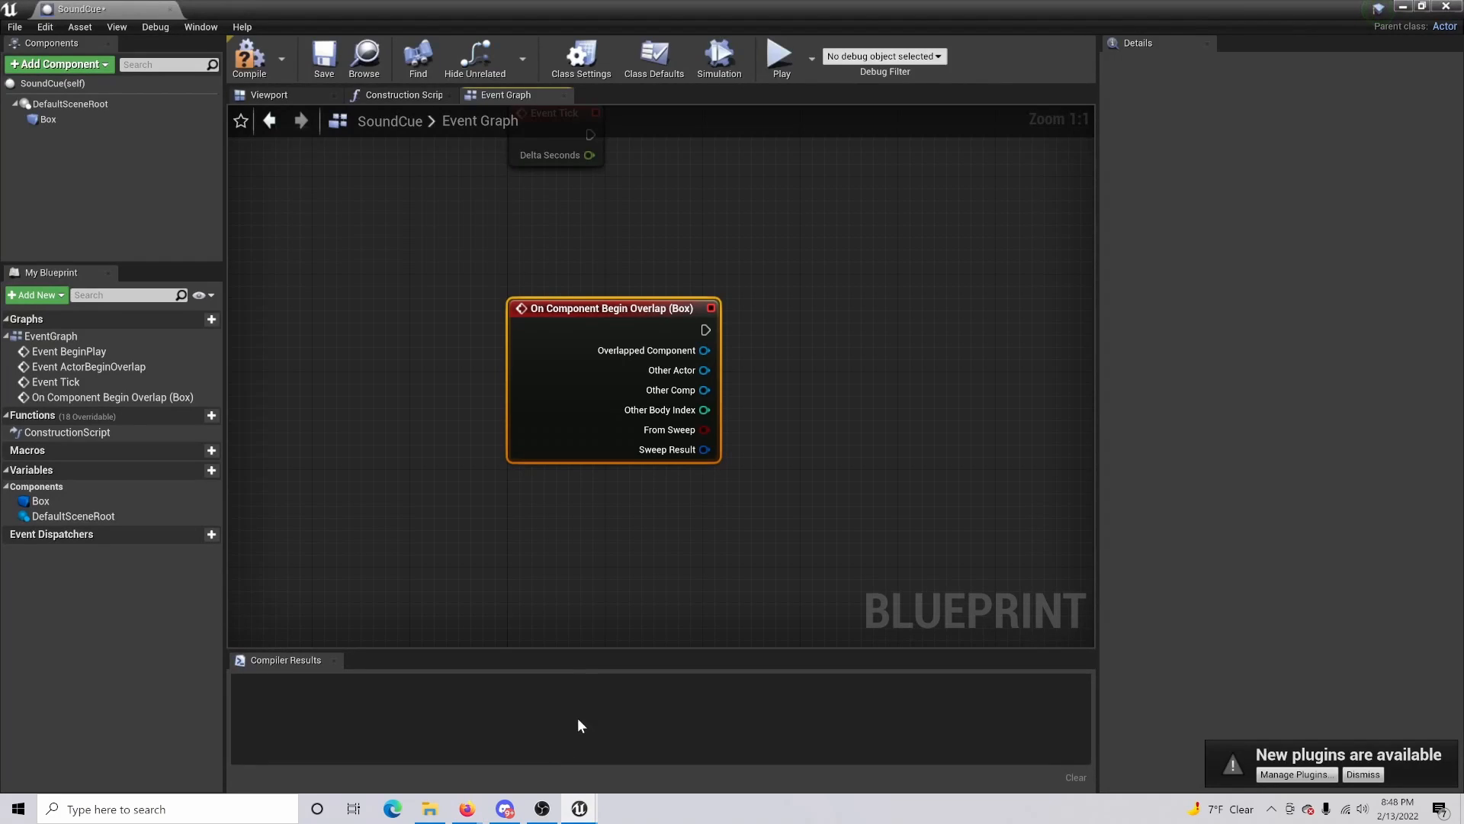
{"action": "left_click_drag", "start_coordinate": [91, 6], "coordinate": [261, 8]}
{"action": "left_click", "coordinate": [111, 4]}
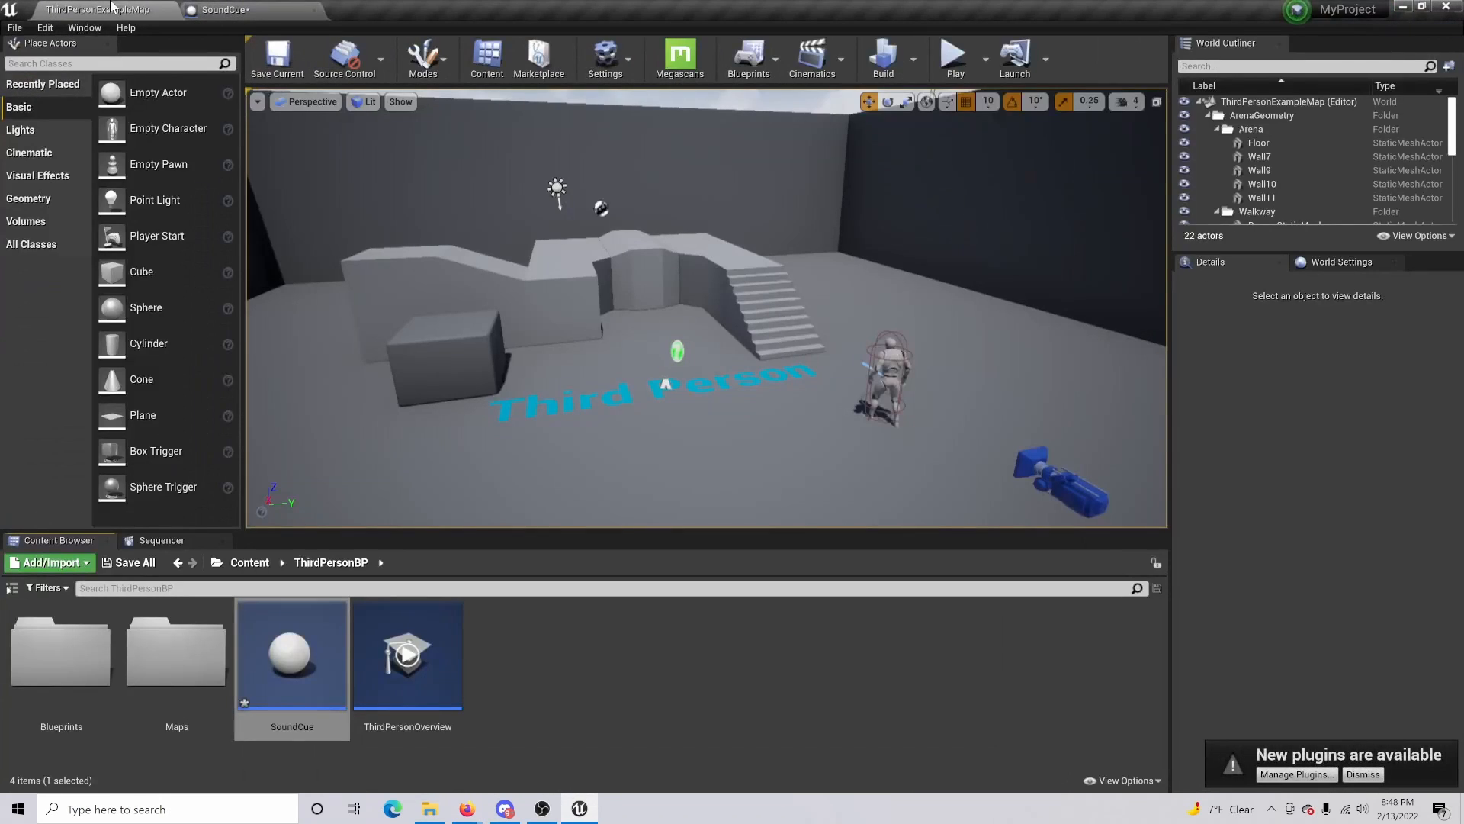
Import the downloaded fire alarm WAV from the Downloads folder into the ThirdPersonBP folder.
{"action": "left_click", "coordinate": [536, 630]}
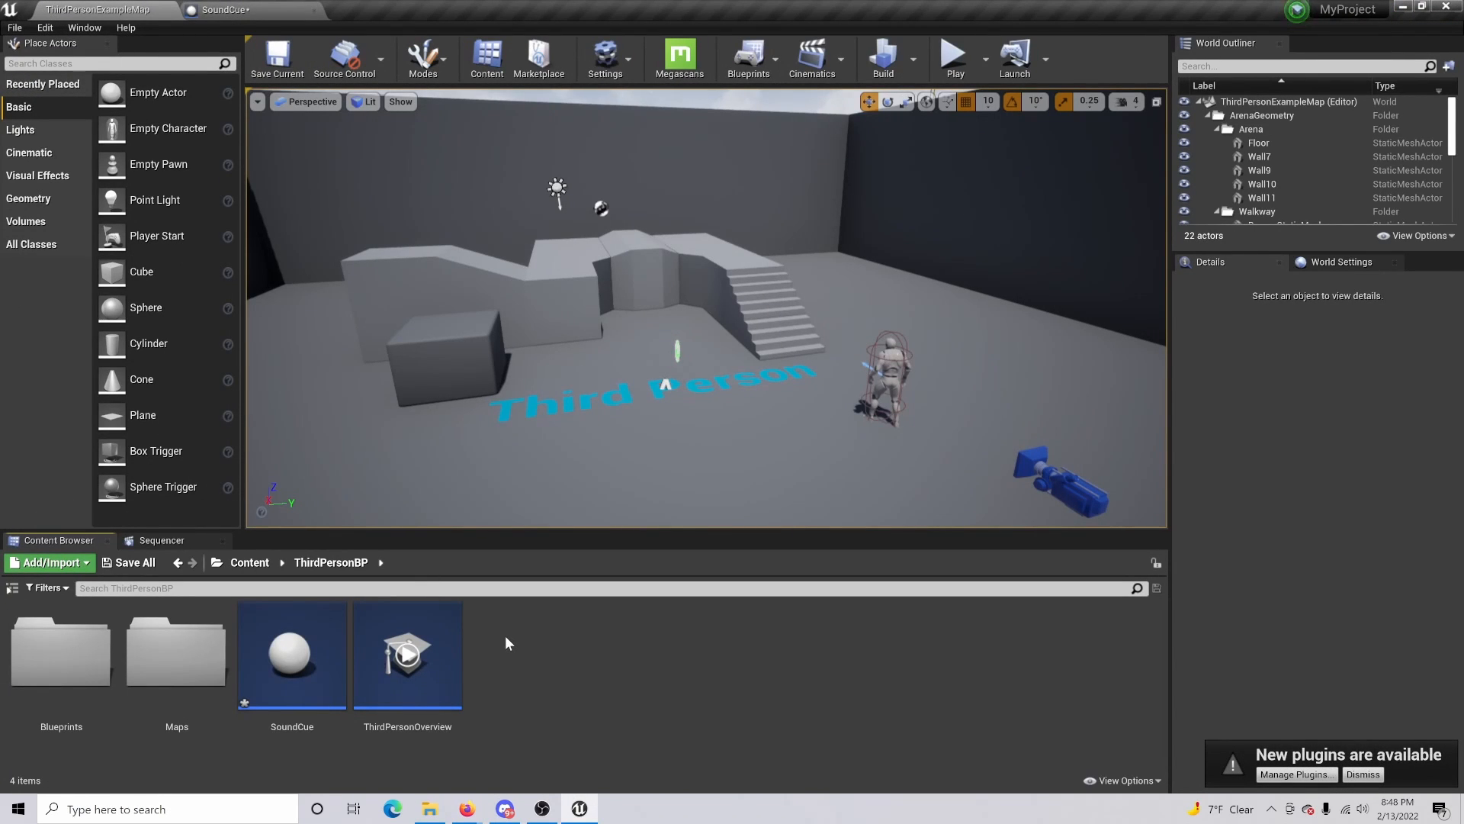
{"action": "right_click", "coordinate": [503, 637]}
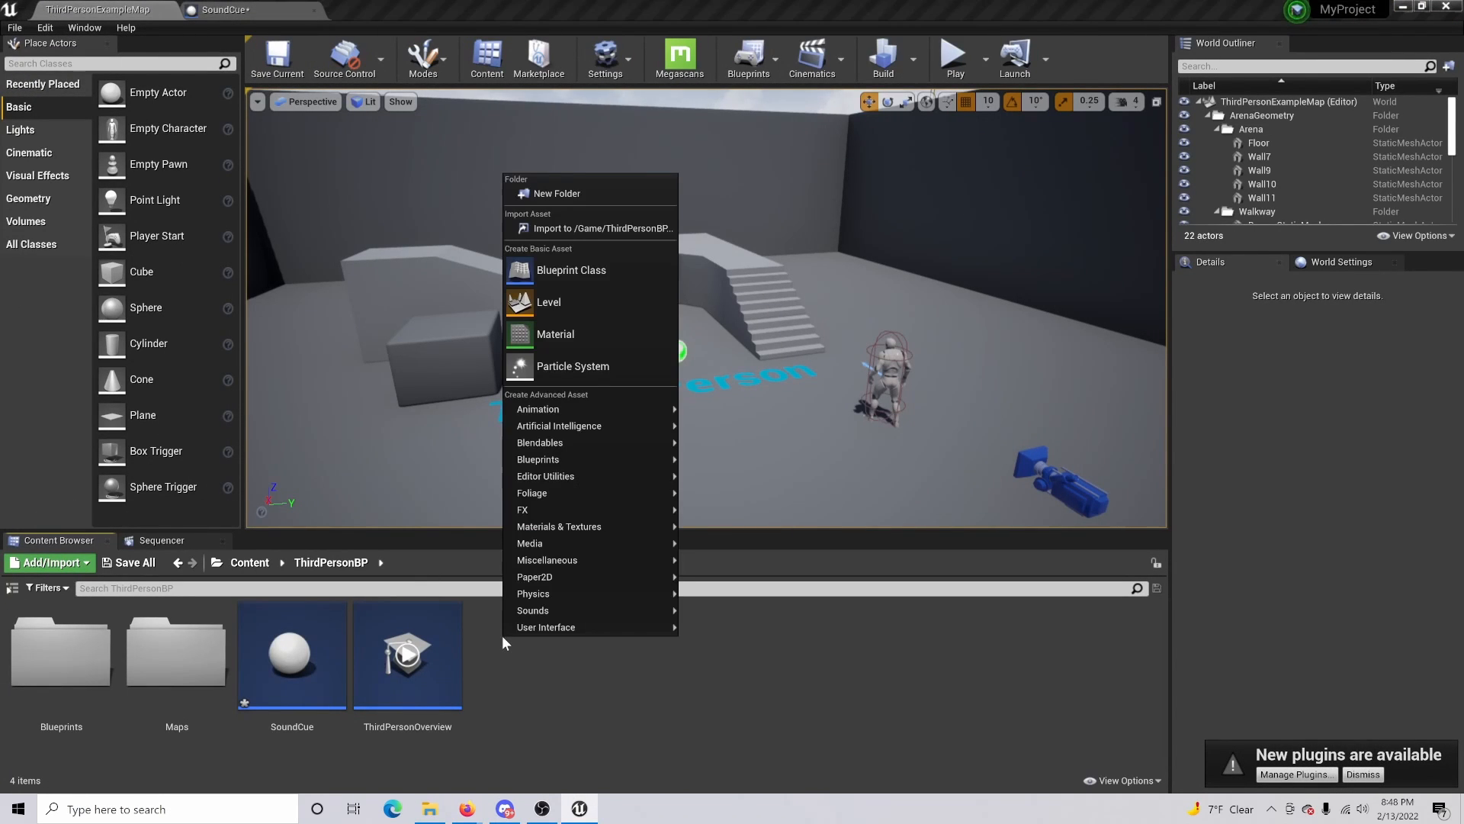
{"action": "left_click", "coordinate": [616, 231]}
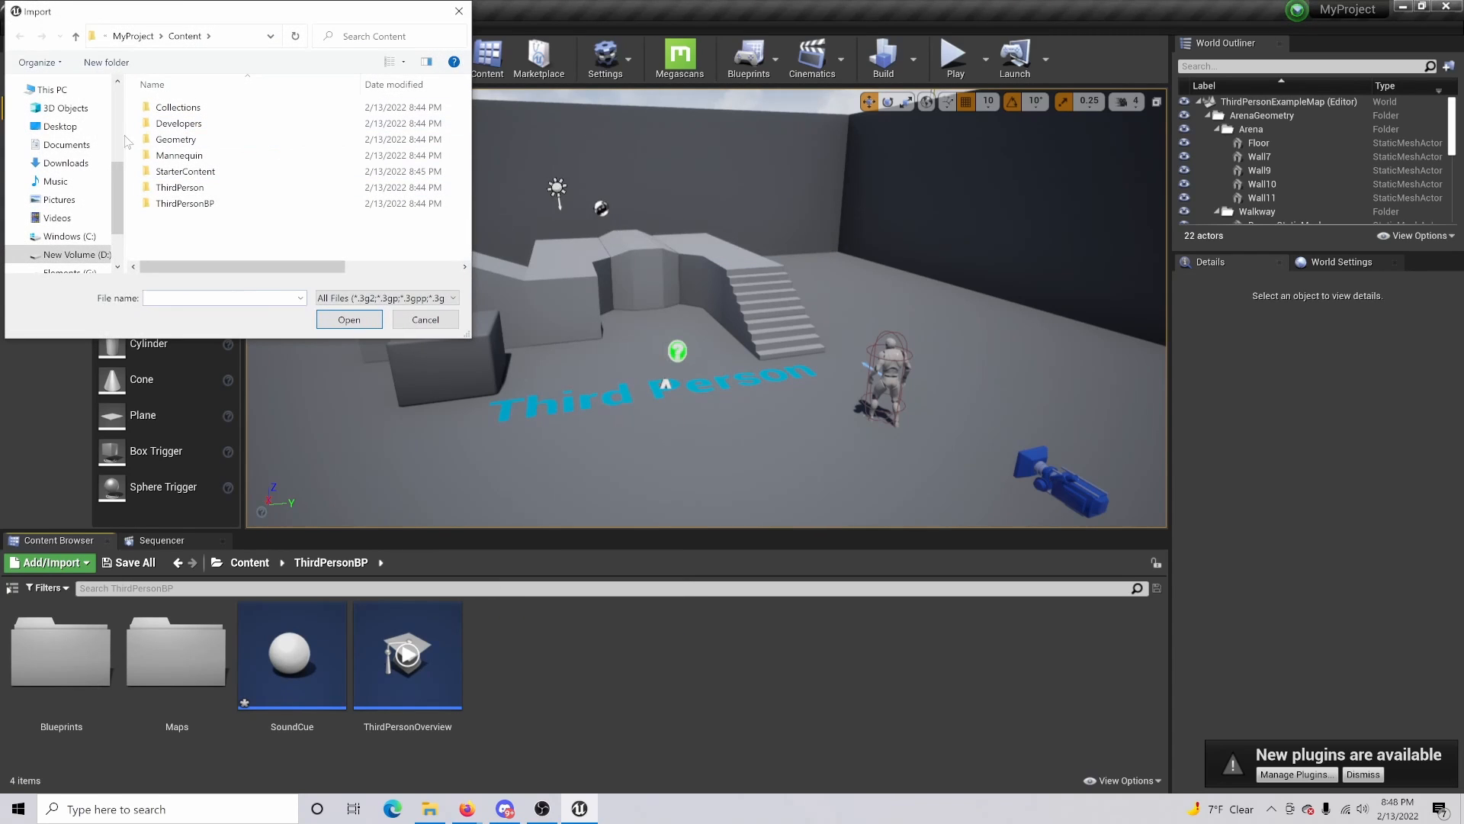
{"action": "left_click", "coordinate": [95, 162]}
{"action": "double_click", "coordinate": [198, 125]}
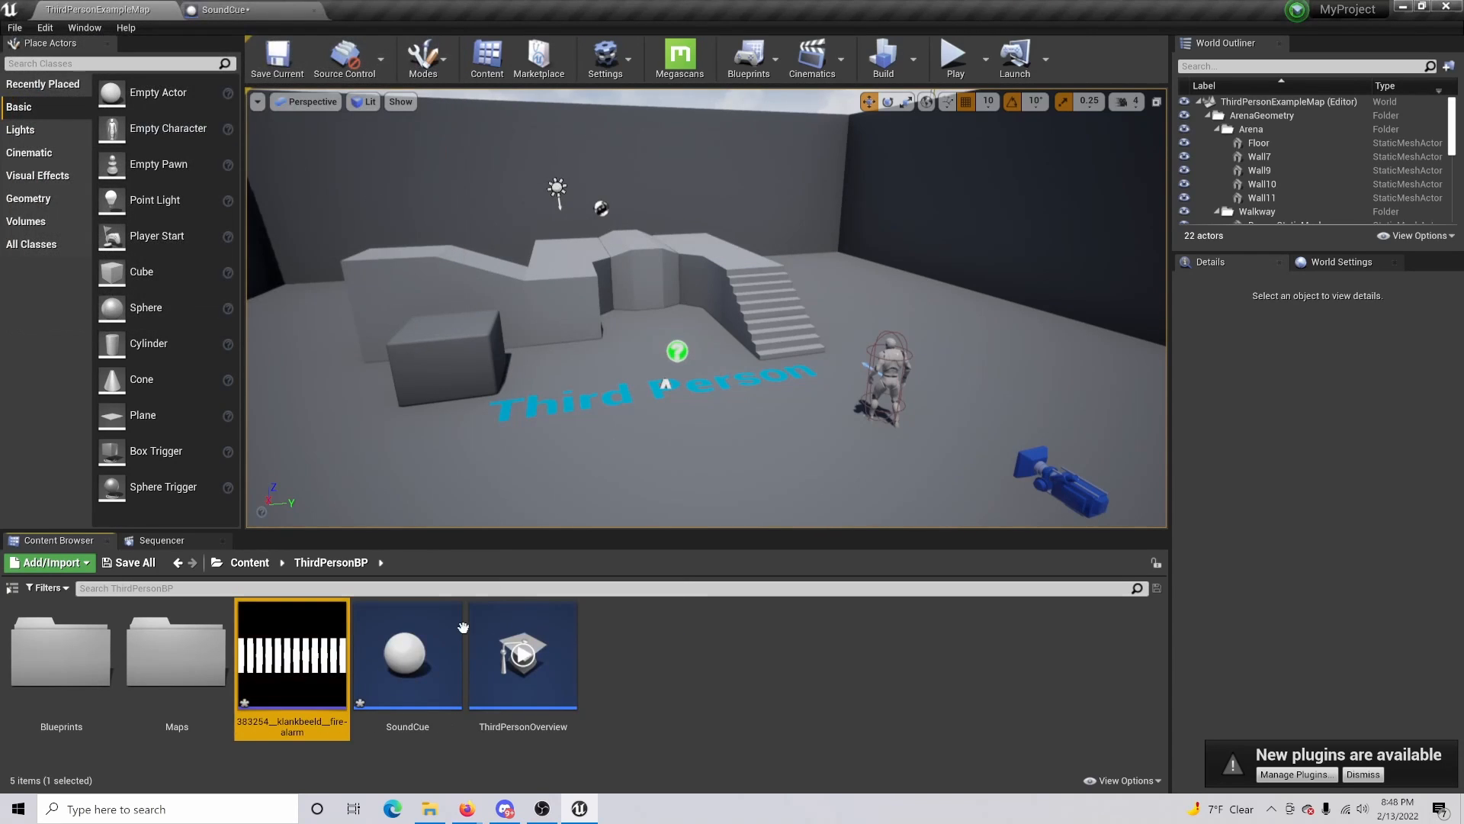
Create a sound cue named FireAlarmCue from the imported fire alarm sound and return to the SoundCue Blueprint's event graph.
{"action": "left_click", "coordinate": [293, 656]}
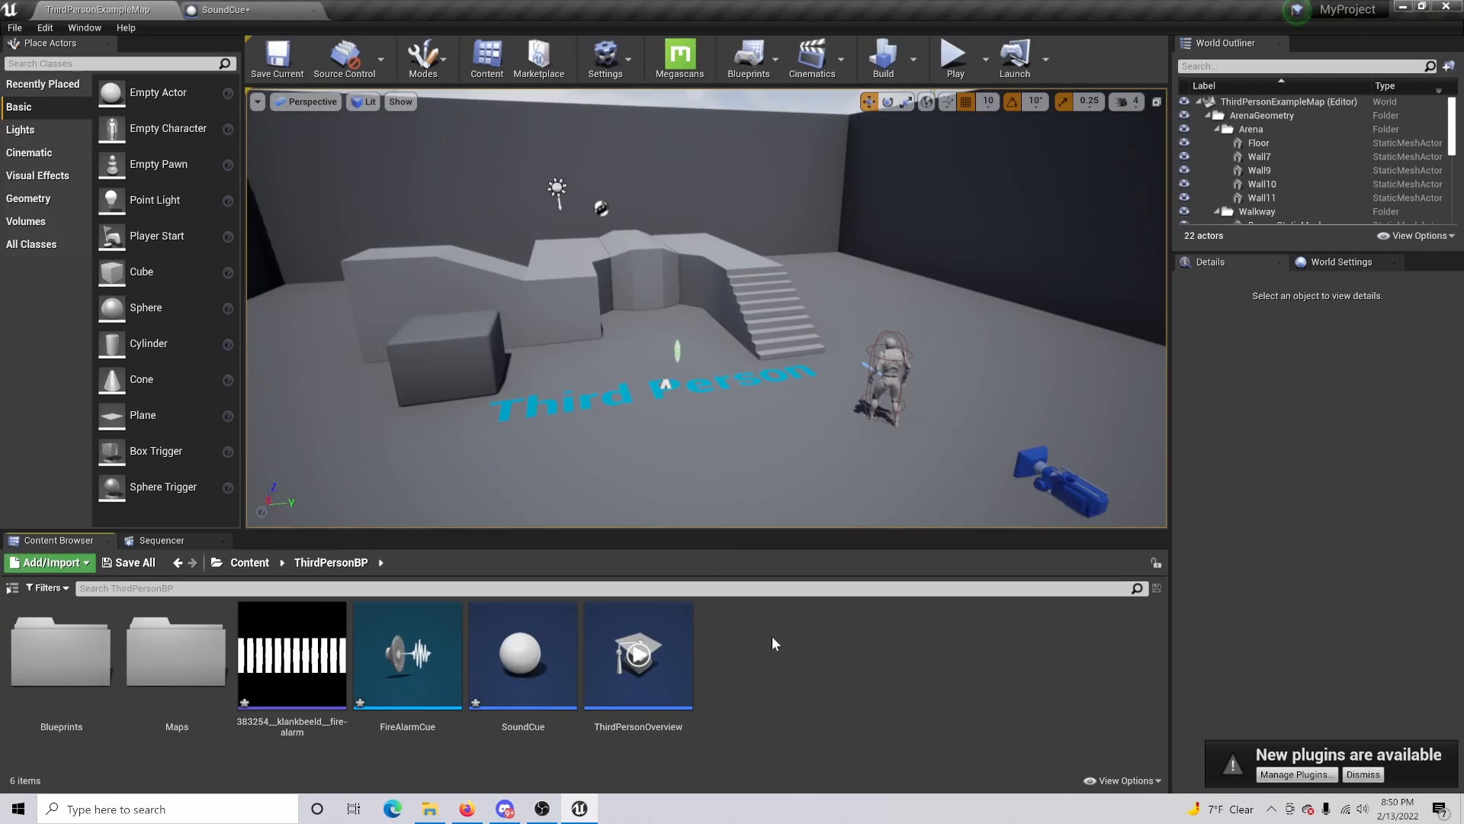
{"action": "left_click", "coordinate": [251, 8]}
{"action": "right_click_drag", "start_coordinate": [928, 346], "coordinate": [755, 373]}
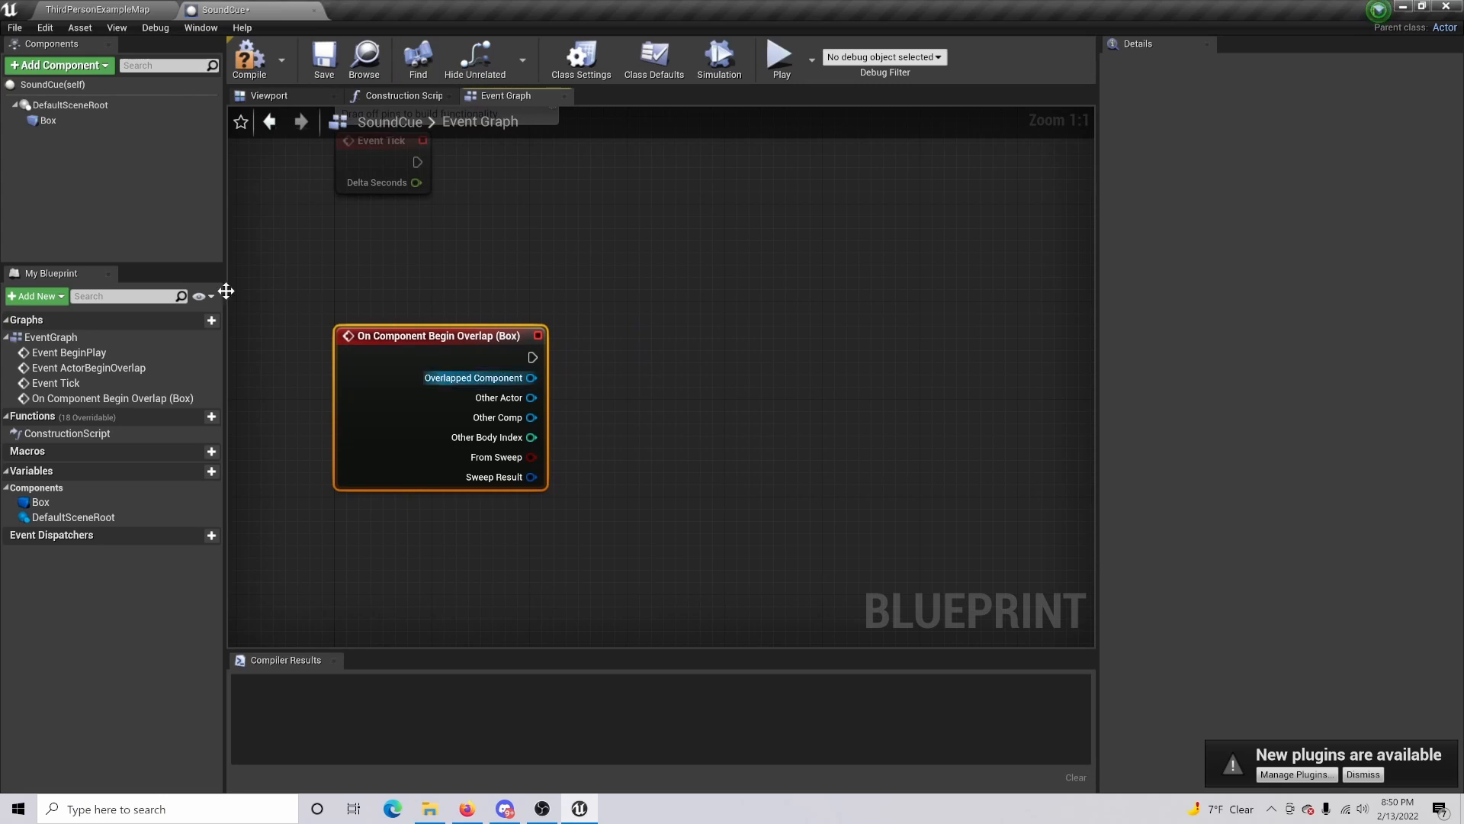
Add a Play Sound at Location node executed from On Component Begin Overlap (Box) and align it beside the event.
{"action": "right_click_drag", "start_coordinate": [673, 474], "coordinate": [636, 494]}
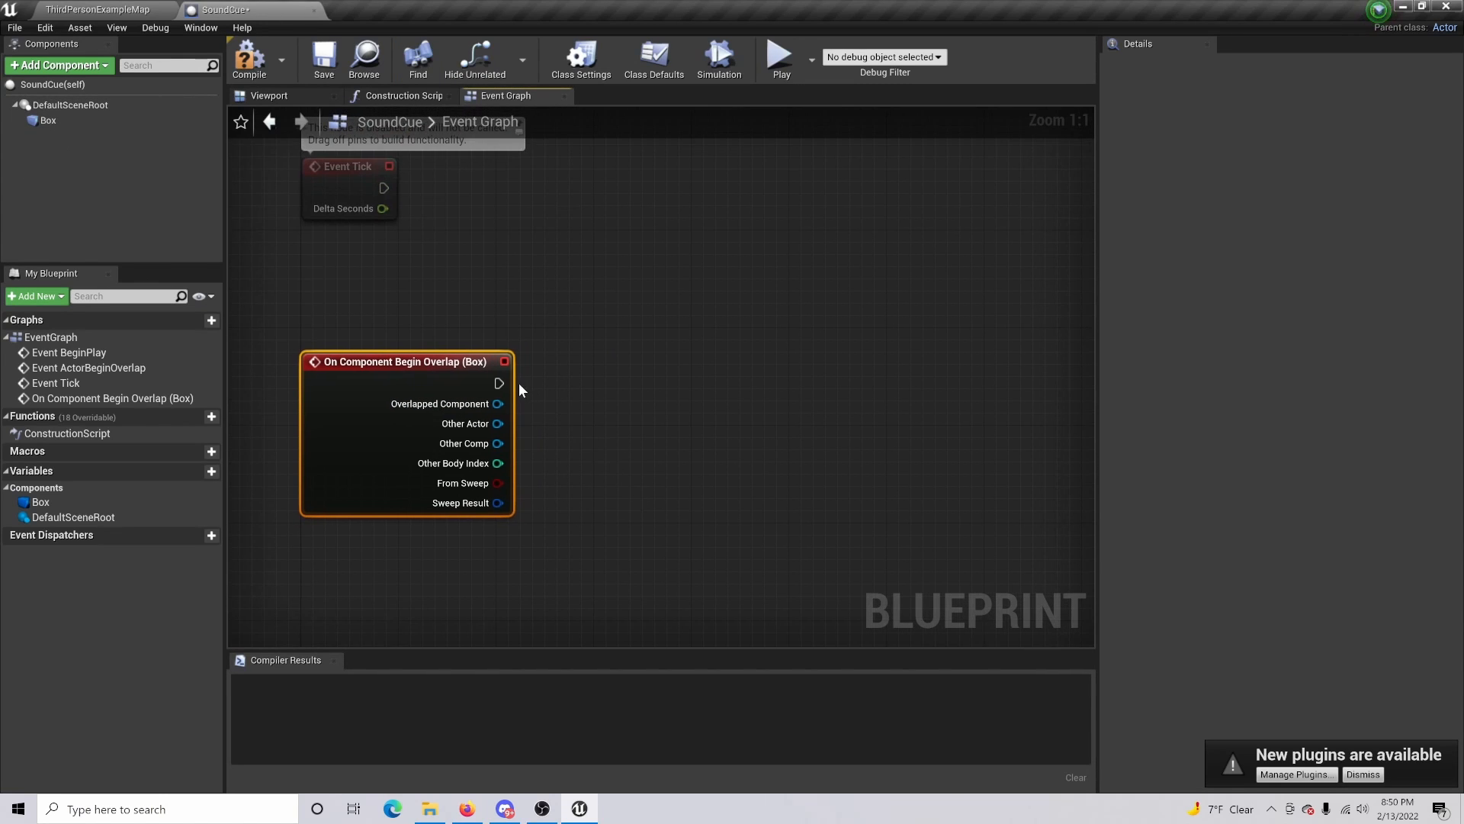
{"action": "left_click_drag", "start_coordinate": [499, 383], "coordinate": [666, 384]}
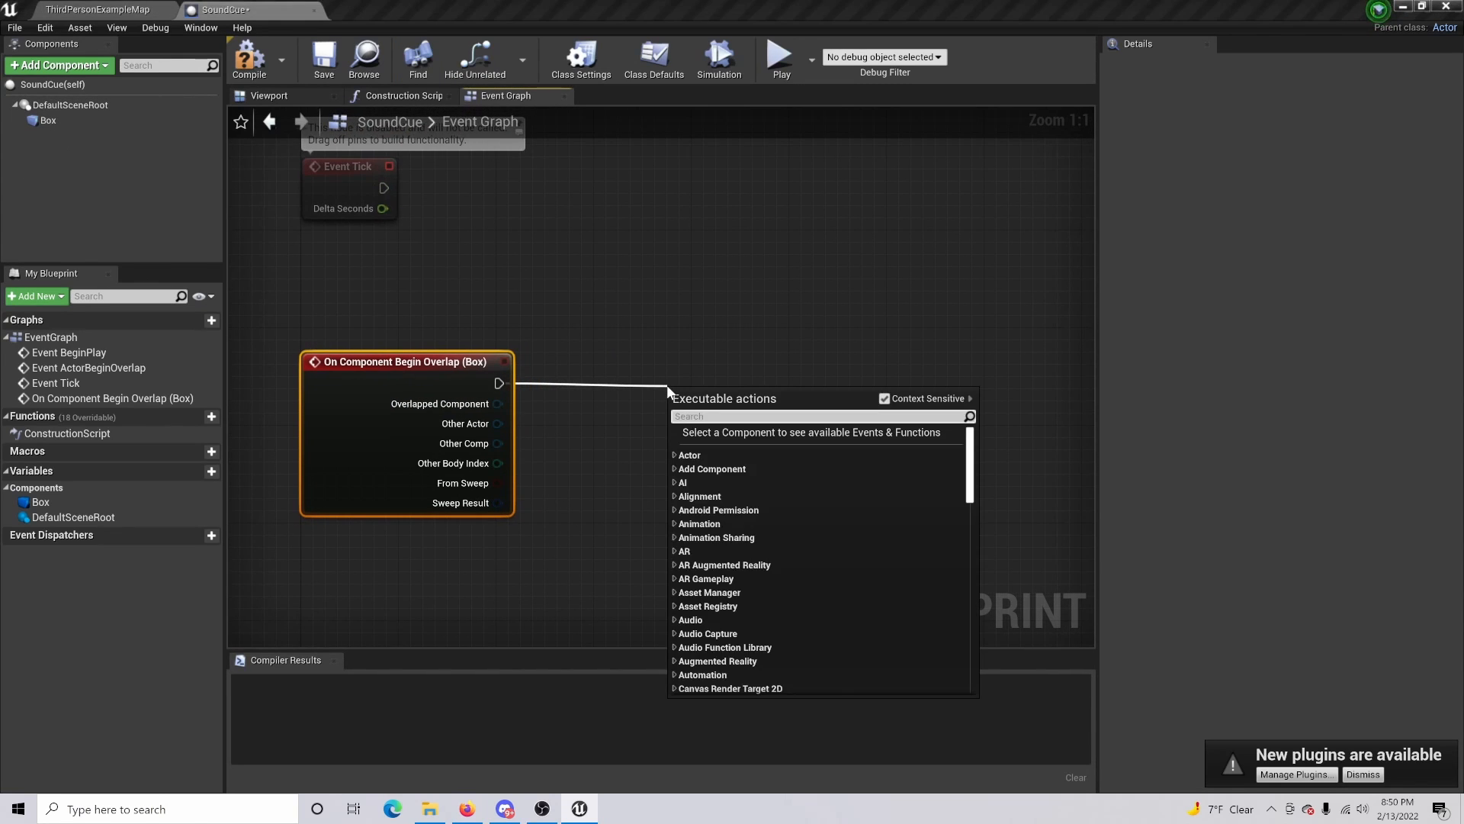
{"action": "type", "text": "play sound"}
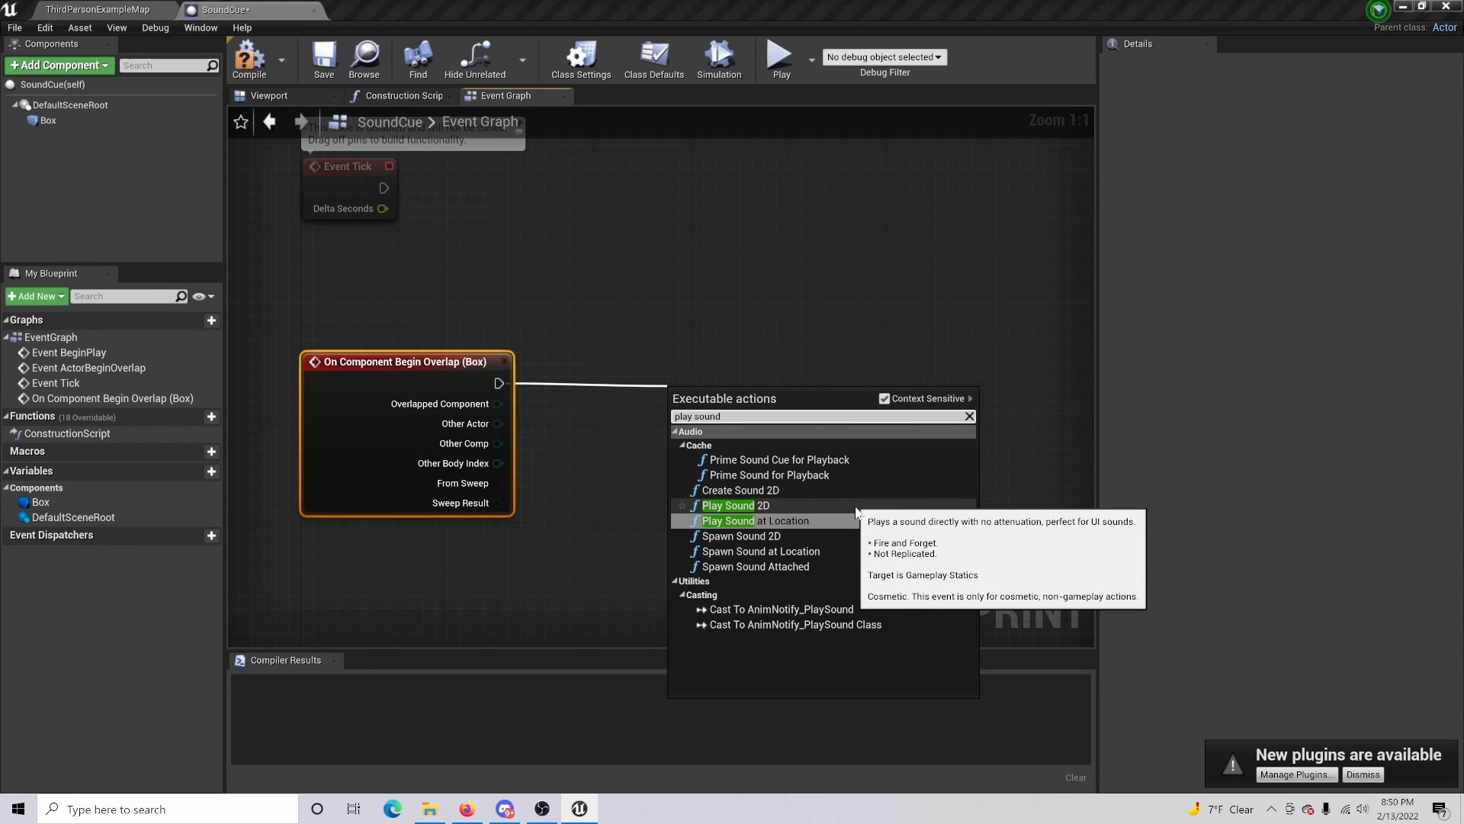
{"action": "left_click", "coordinate": [807, 522]}
{"action": "left_click_drag", "start_coordinate": [796, 438], "coordinate": [802, 386]}
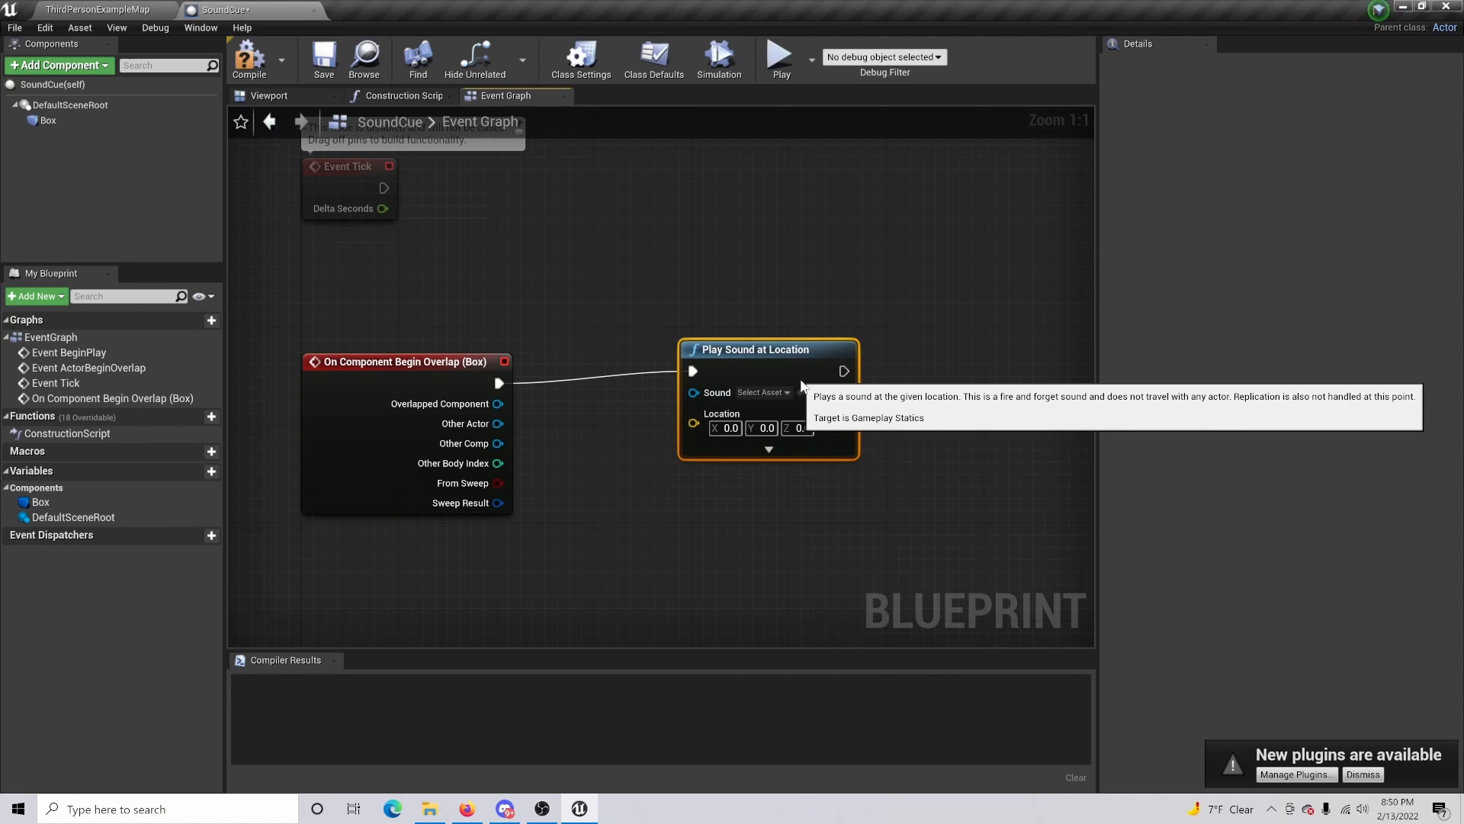
Assign FireAlarmCue from the ThirdPersonBP folder as the Play Sound at Location node's sound, and compile and save the Blueprint.
{"action": "left_click", "coordinate": [94, 9]}
{"action": "left_click", "coordinate": [452, 660]}
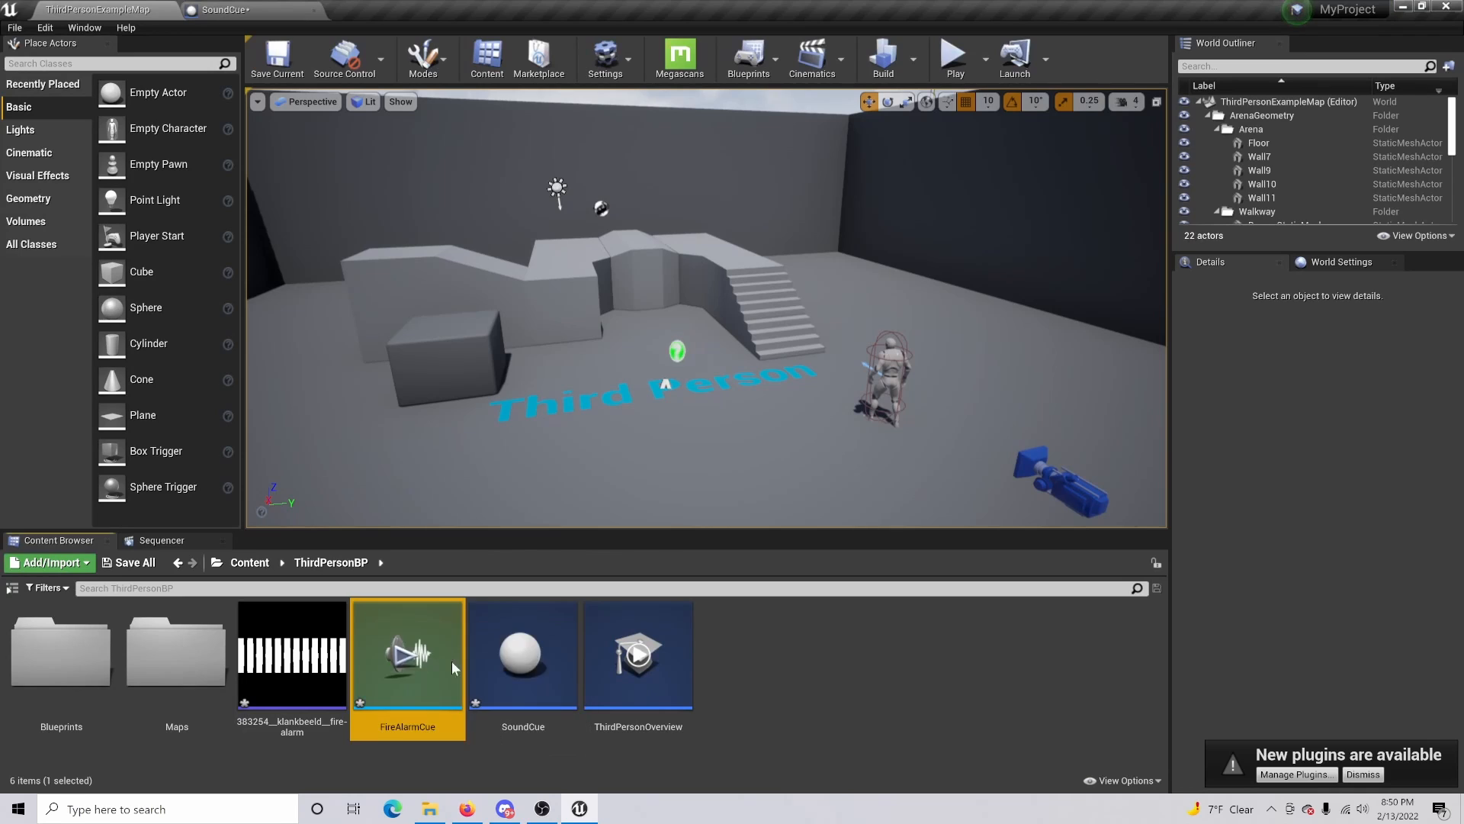
{"action": "left_click", "coordinate": [229, 9]}
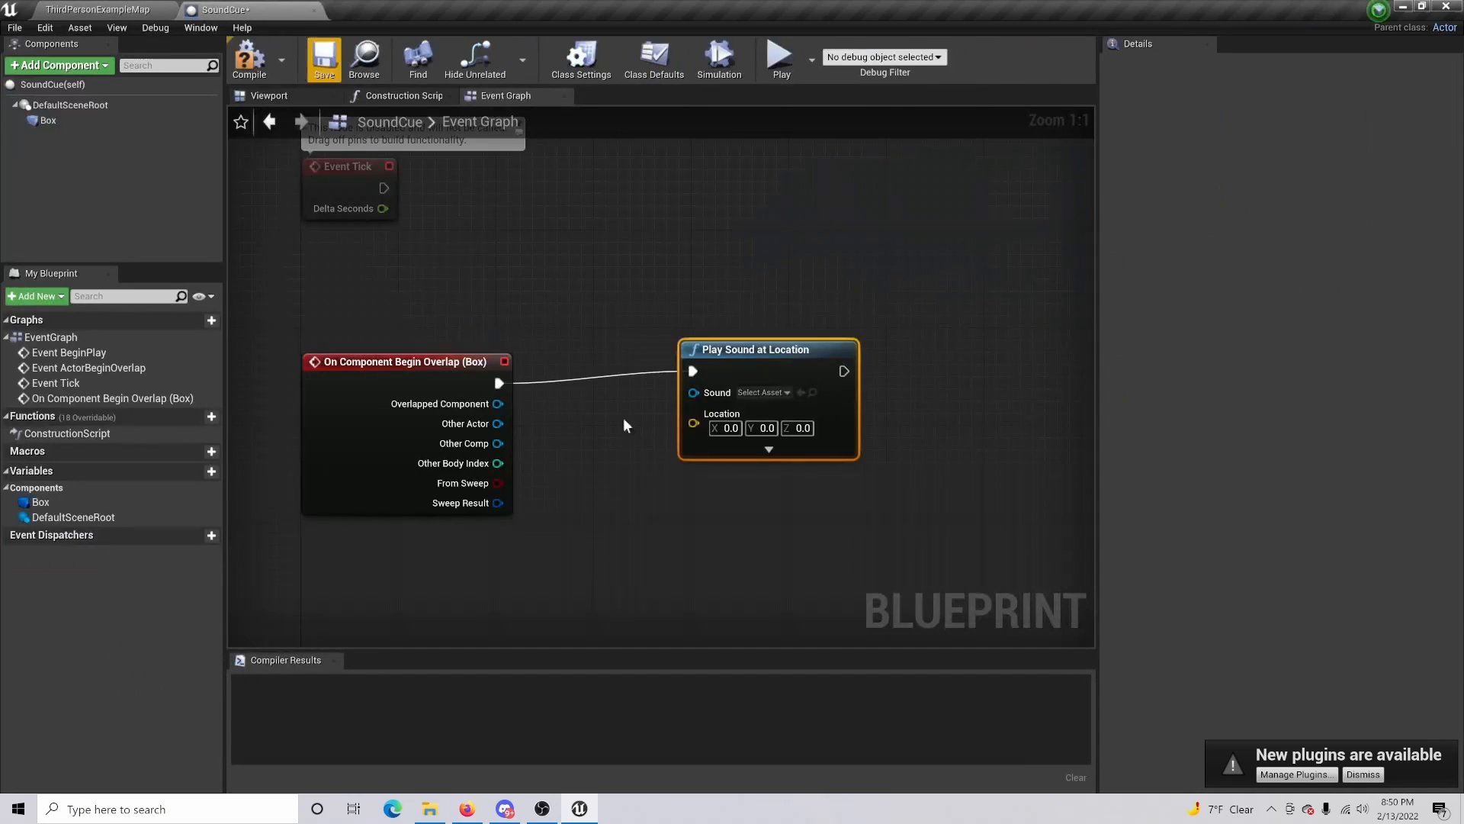
{"action": "left_click", "coordinate": [783, 391]}
{"action": "scroll", "coordinate": [782, 500], "scroll_direction": "down", "scroll_amount": 1}
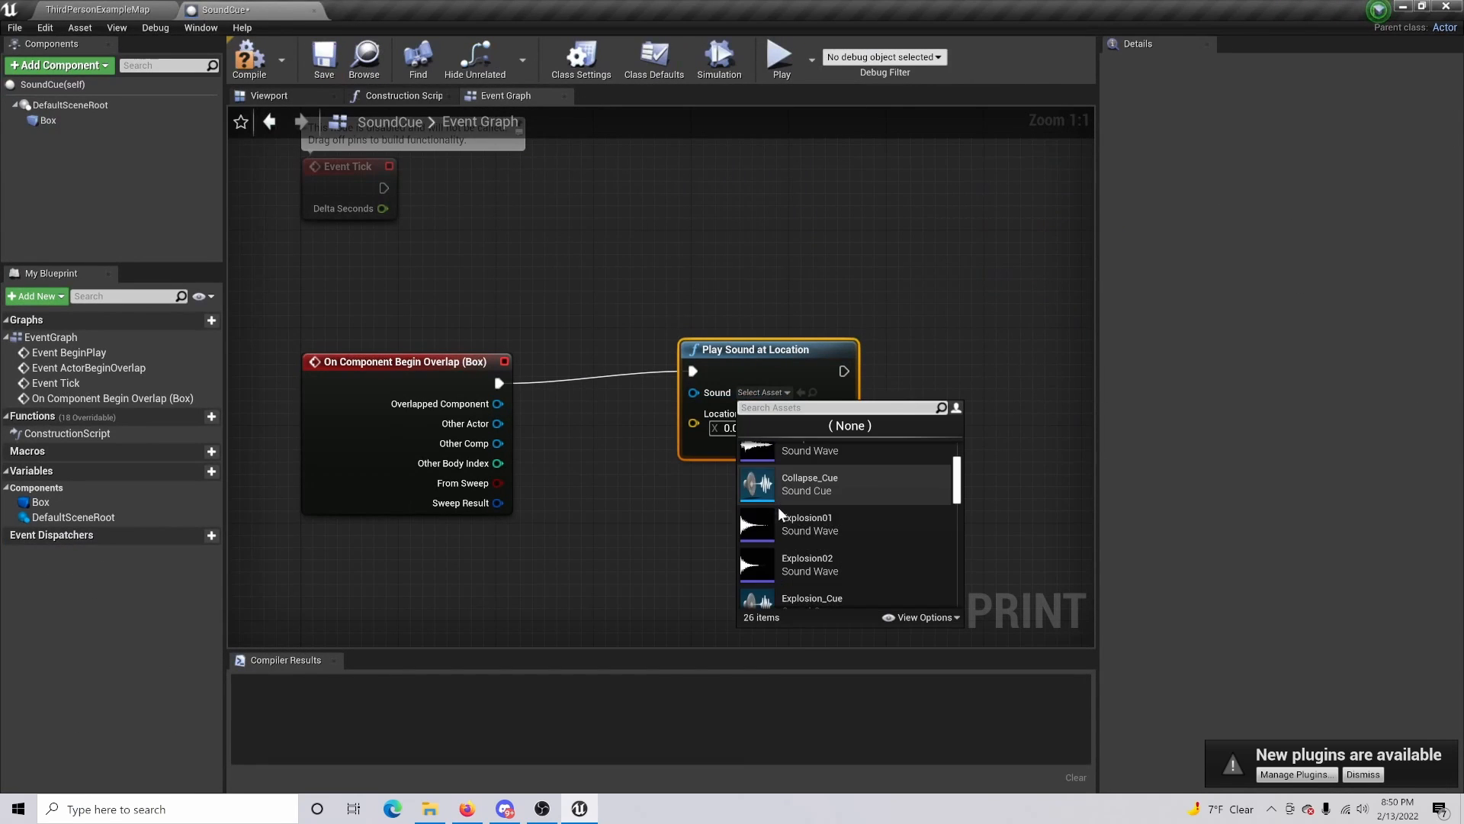
{"action": "scroll", "coordinate": [785, 525], "scroll_direction": "up", "scroll_amount": 2}
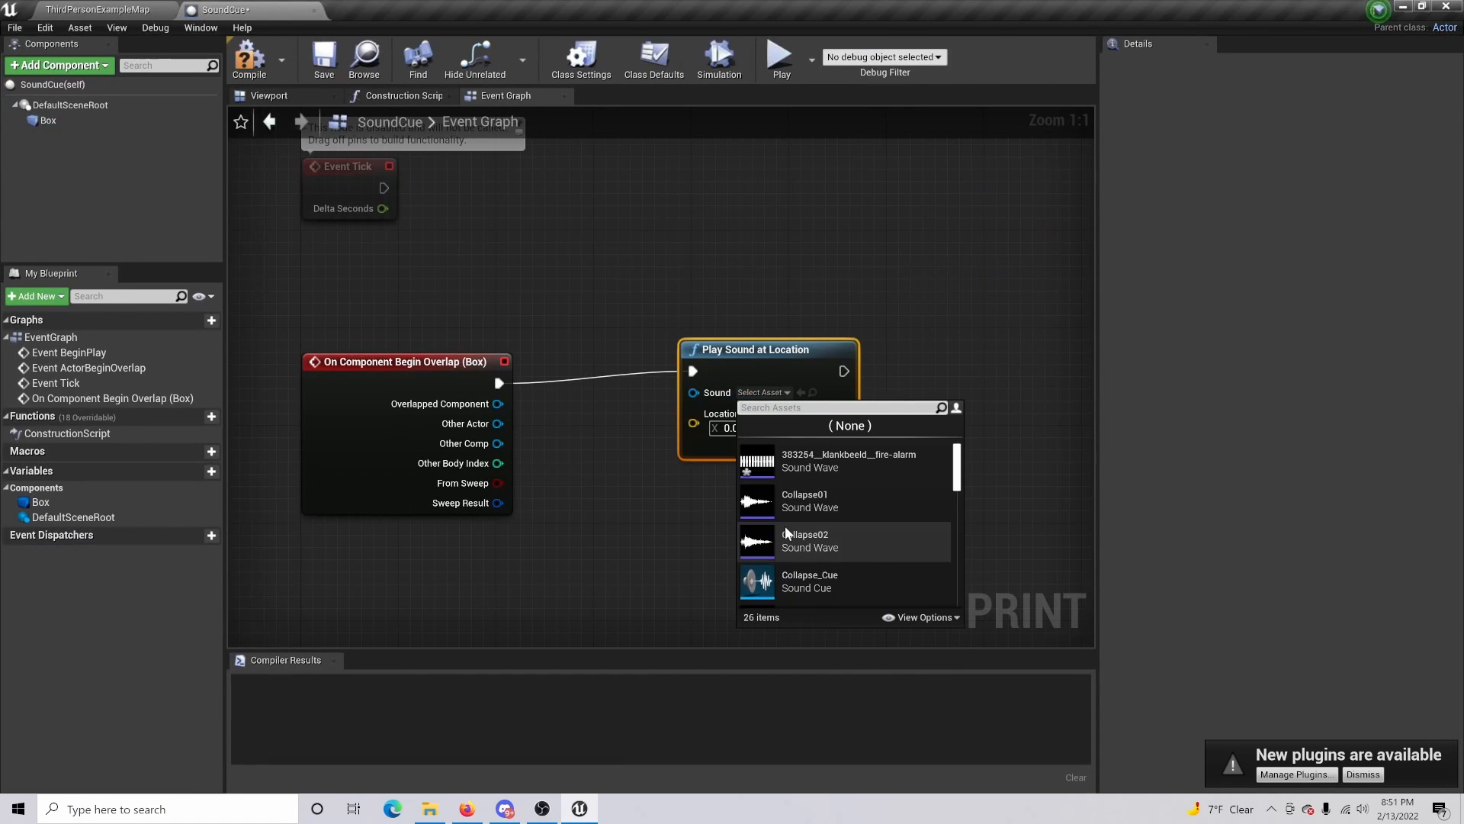
{"action": "left_click", "coordinate": [804, 367]}
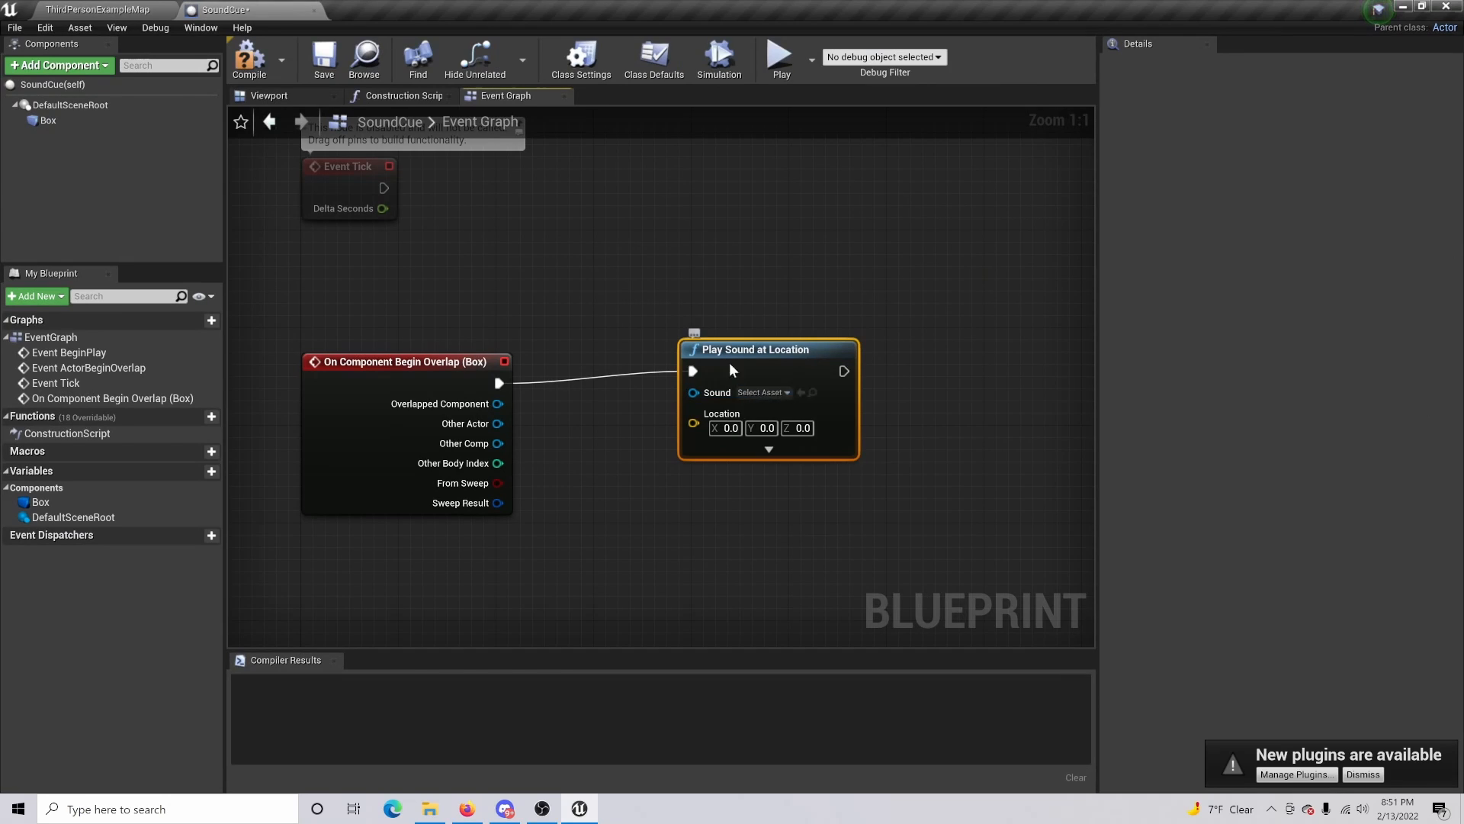
{"action": "left_click", "coordinate": [800, 394]}
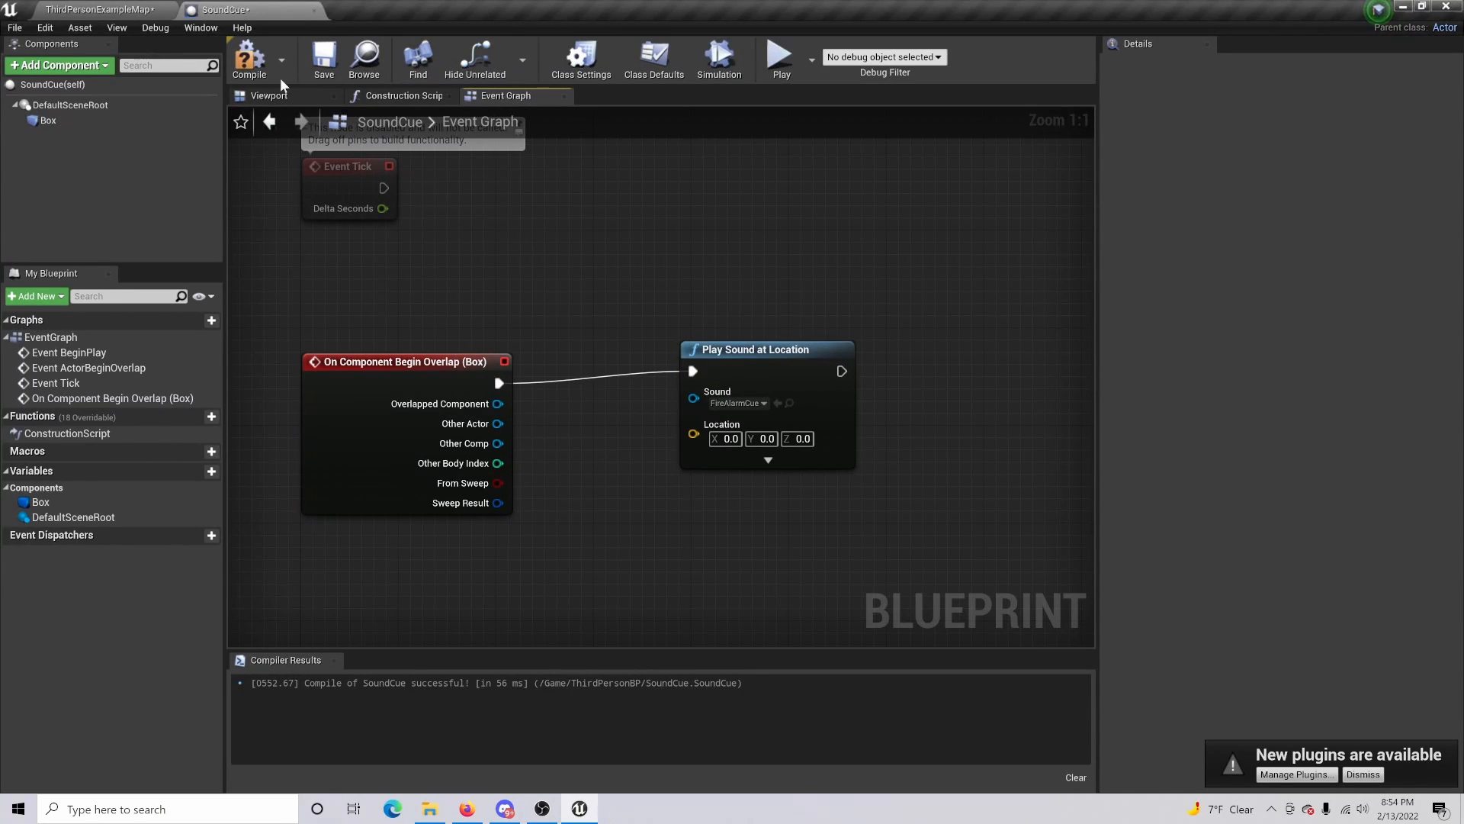
{"action": "left_click", "coordinate": [250, 57]}
{"action": "left_click", "coordinate": [326, 55]}
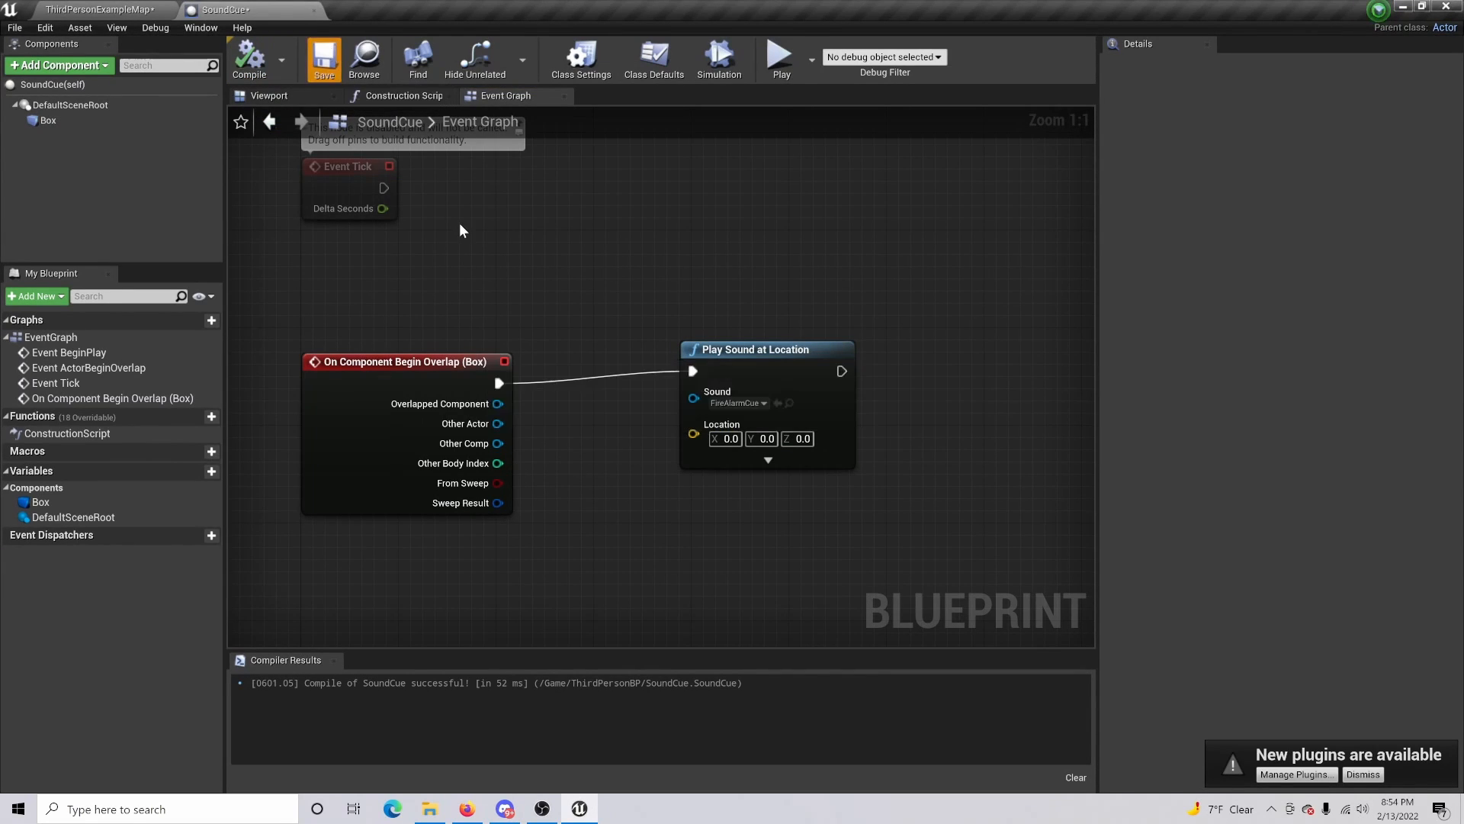
Place the SoundCue Blueprint in ThirdPersonExampleMap near the character, at about X -780, Y -80, Z 180.
{"action": "left_click", "coordinate": [77, 8]}
{"action": "key", "text": "s"}
{"action": "right_click_drag", "start_coordinate": [706, 308], "coordinate": [793, 267]}
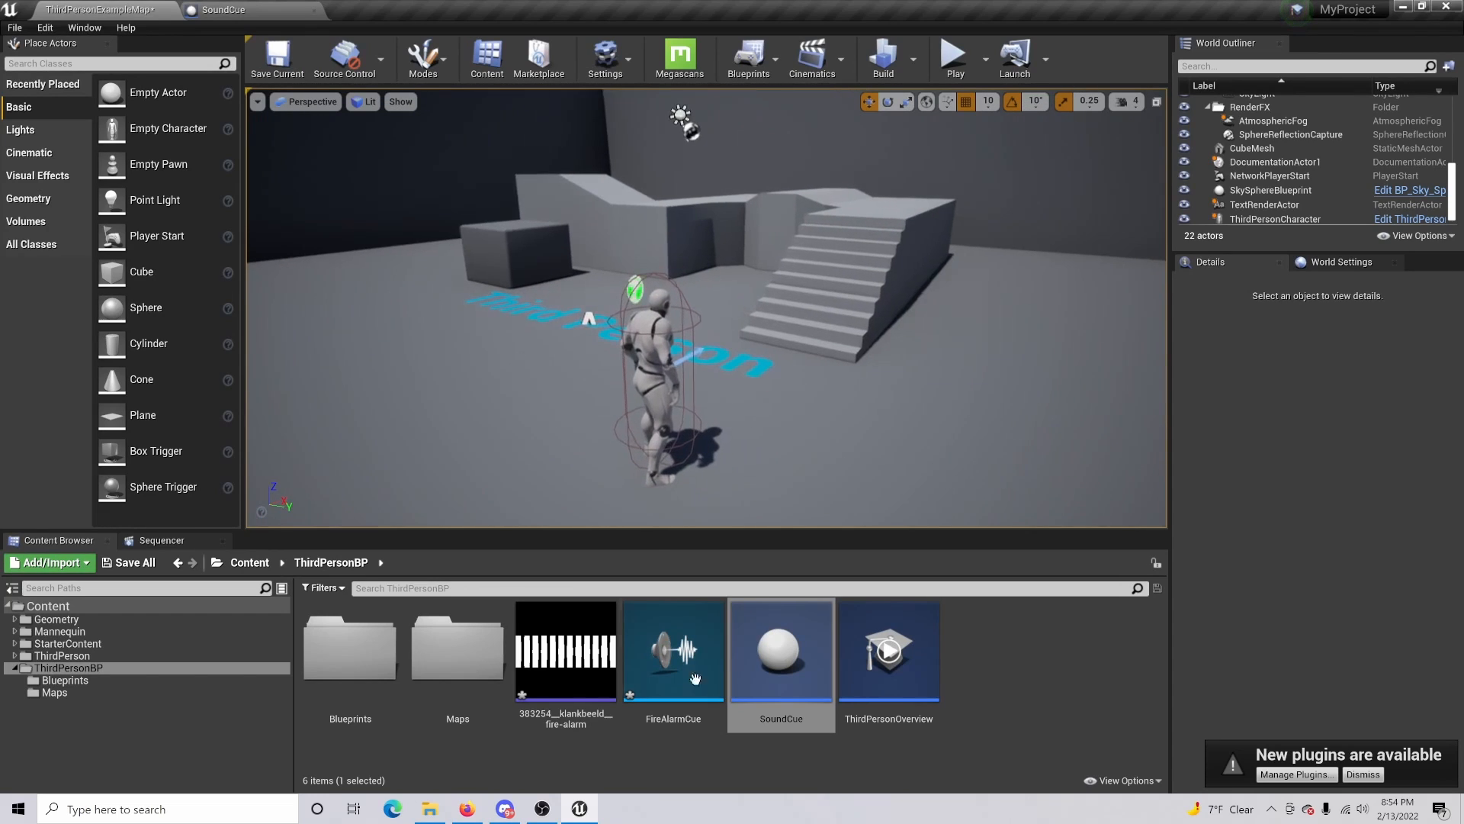
{"action": "left_click_drag", "start_coordinate": [780, 648], "coordinate": [380, 335]}
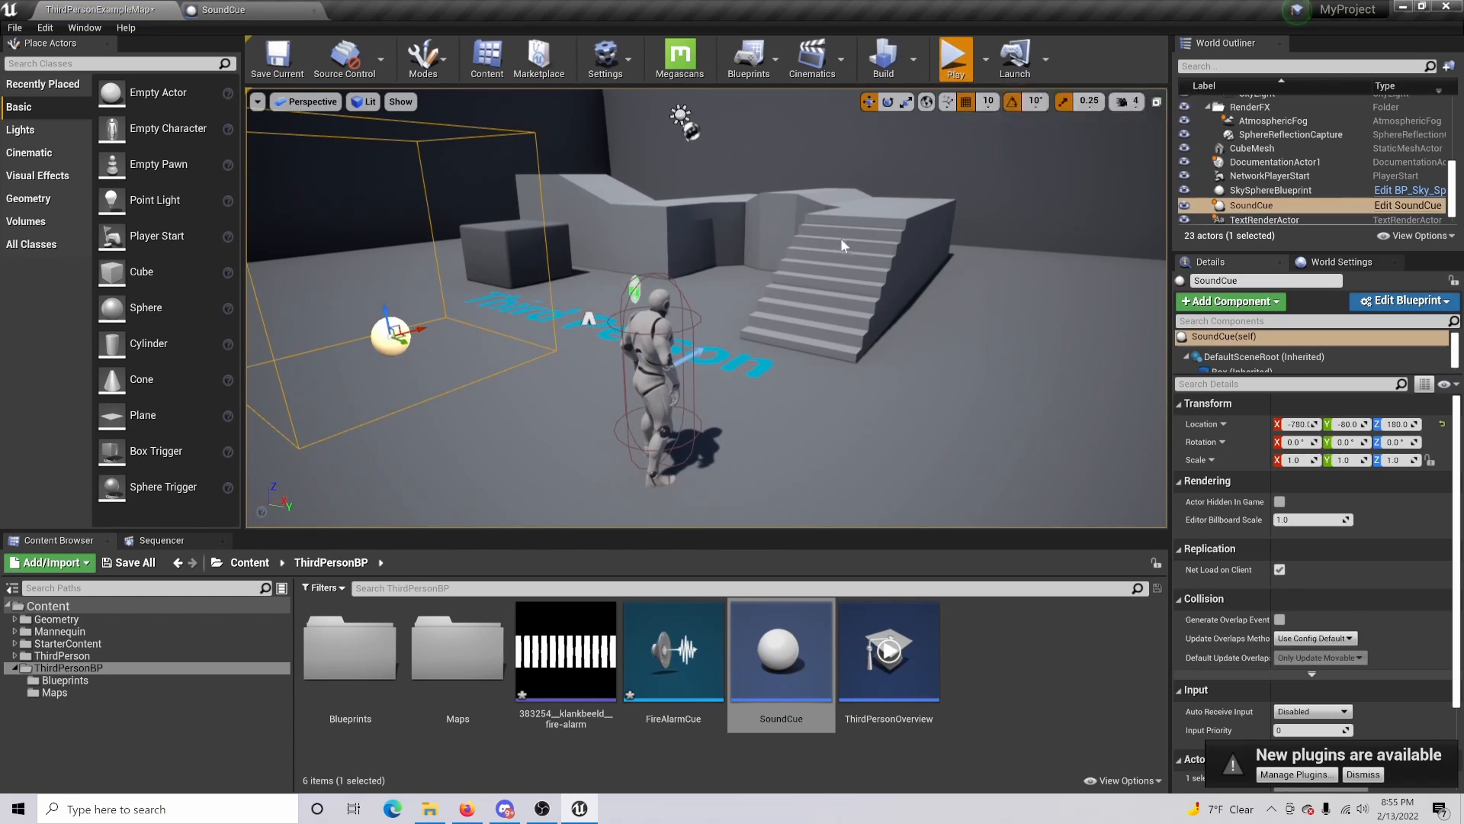
Play-test the level by running the character into and out of the SoundCue trigger box, and stop the session.
{"action": "key", "text": "alt+p"}
{"action": "key", "text": "w"}
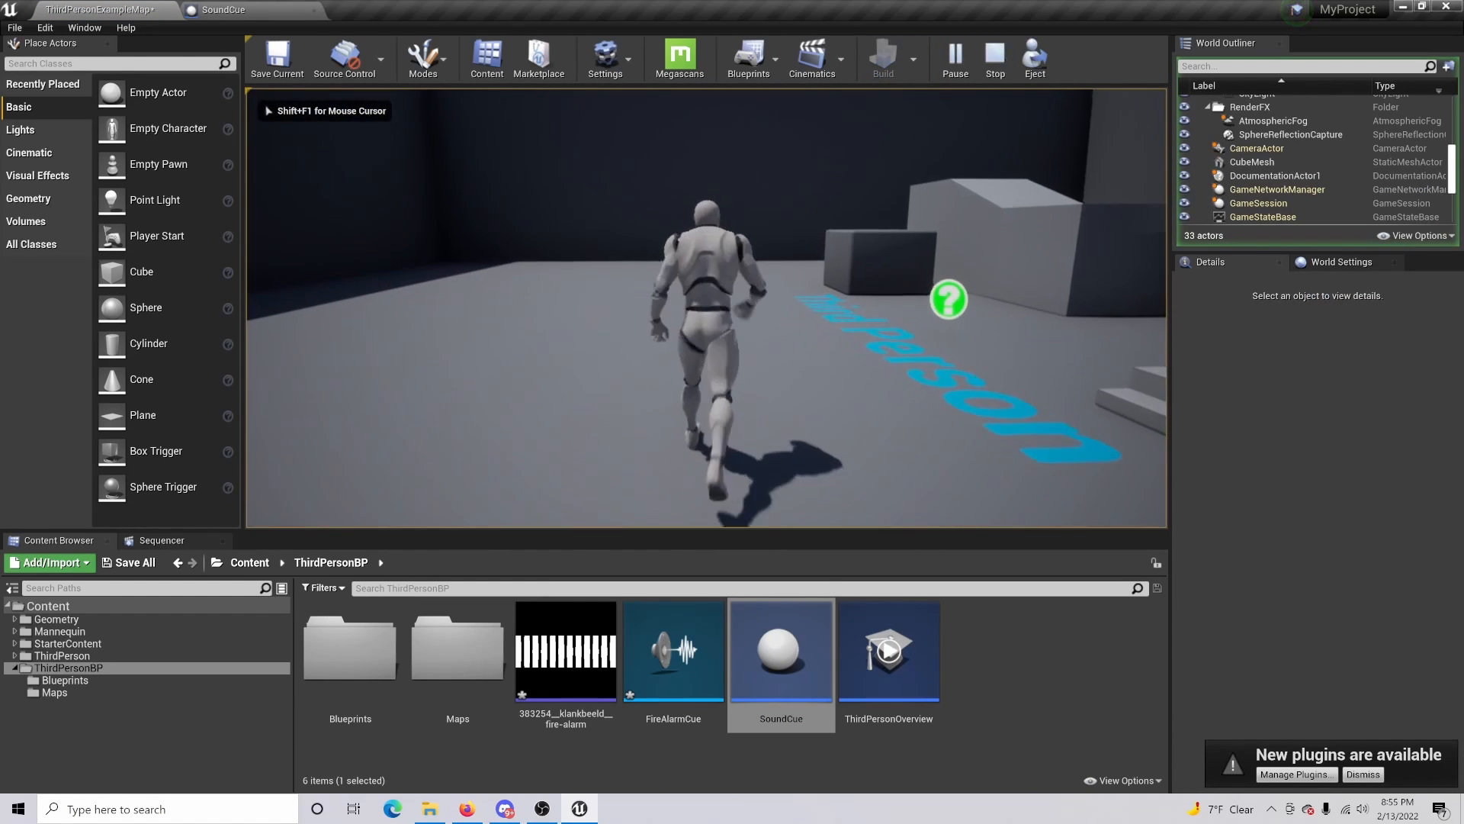
{"action": "key", "text": "s"}
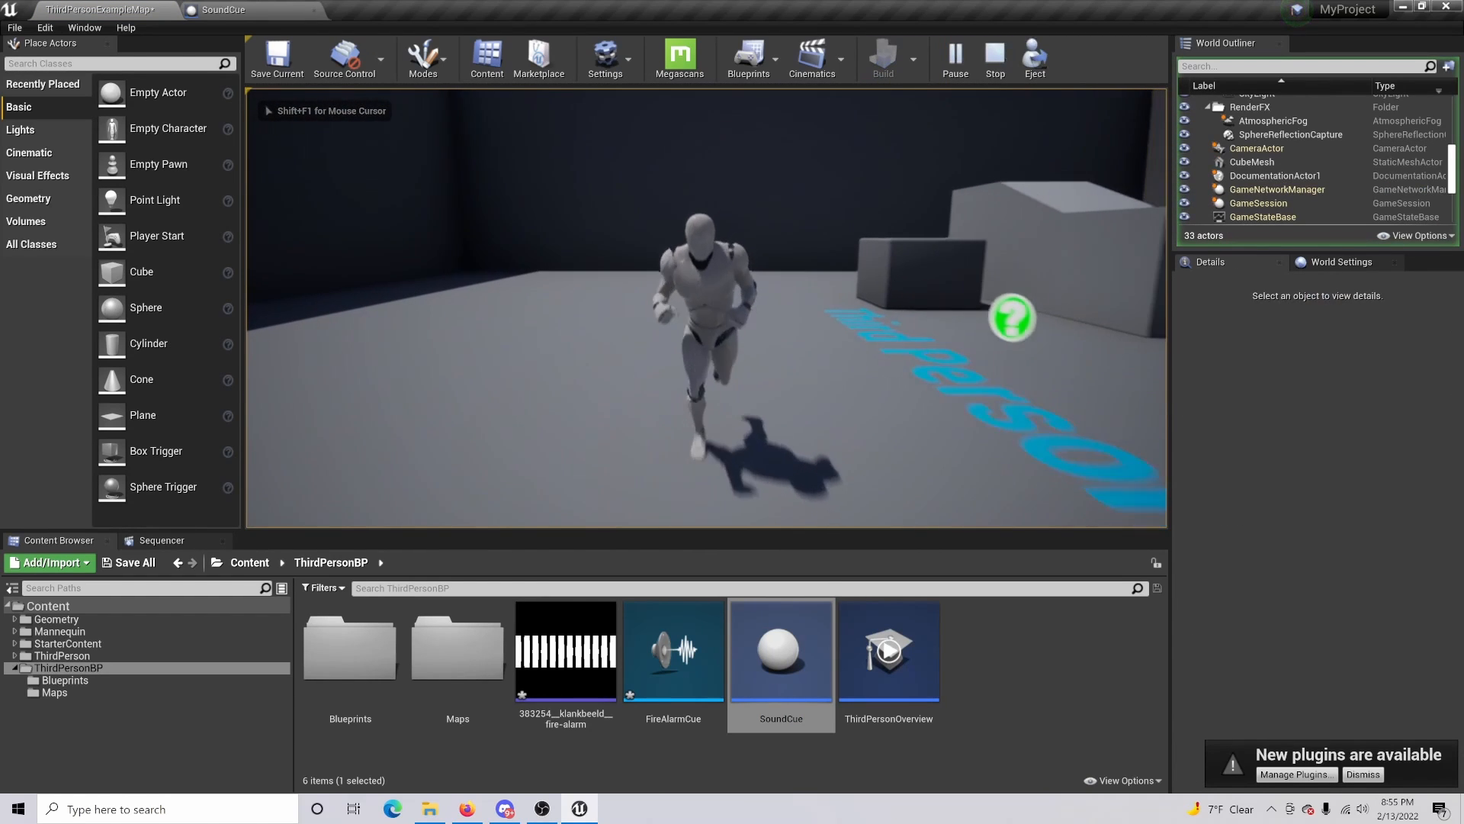
{"action": "key", "text": "d"}
{"action": "key", "text": "a"}
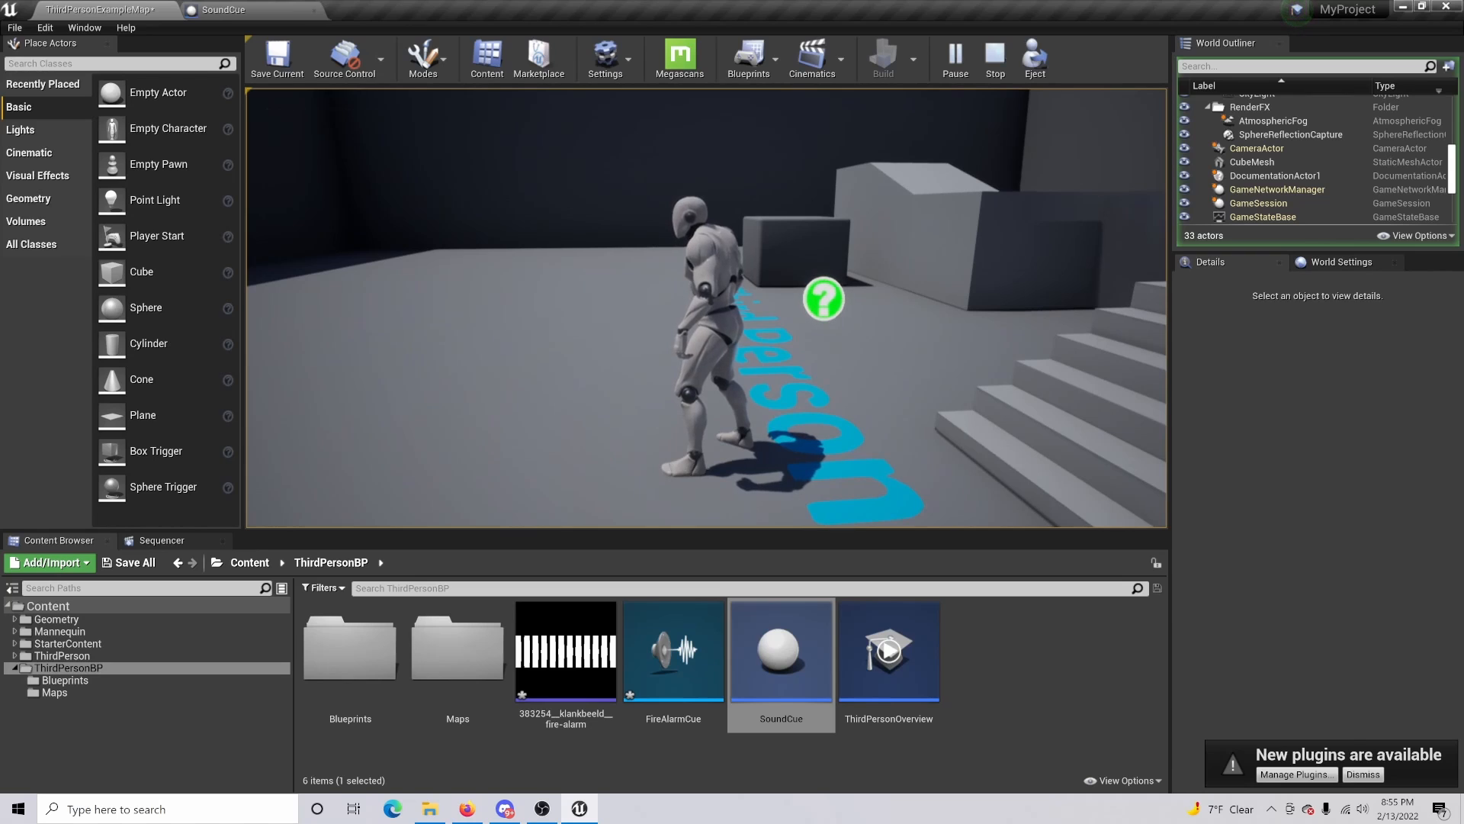
{"action": "key", "text": "Escape"}
Examine the placed SoundCue trigger box and its position relative to the character from several viewpoints.
{"action": "right_click_drag", "start_coordinate": [555, 184], "coordinate": [57, 137]}
{"action": "key", "text": "s"}
{"action": "key", "text": "w"}
{"action": "key", "text": "d"}
{"action": "key", "text": "w"}
{"action": "key", "text": "d"}
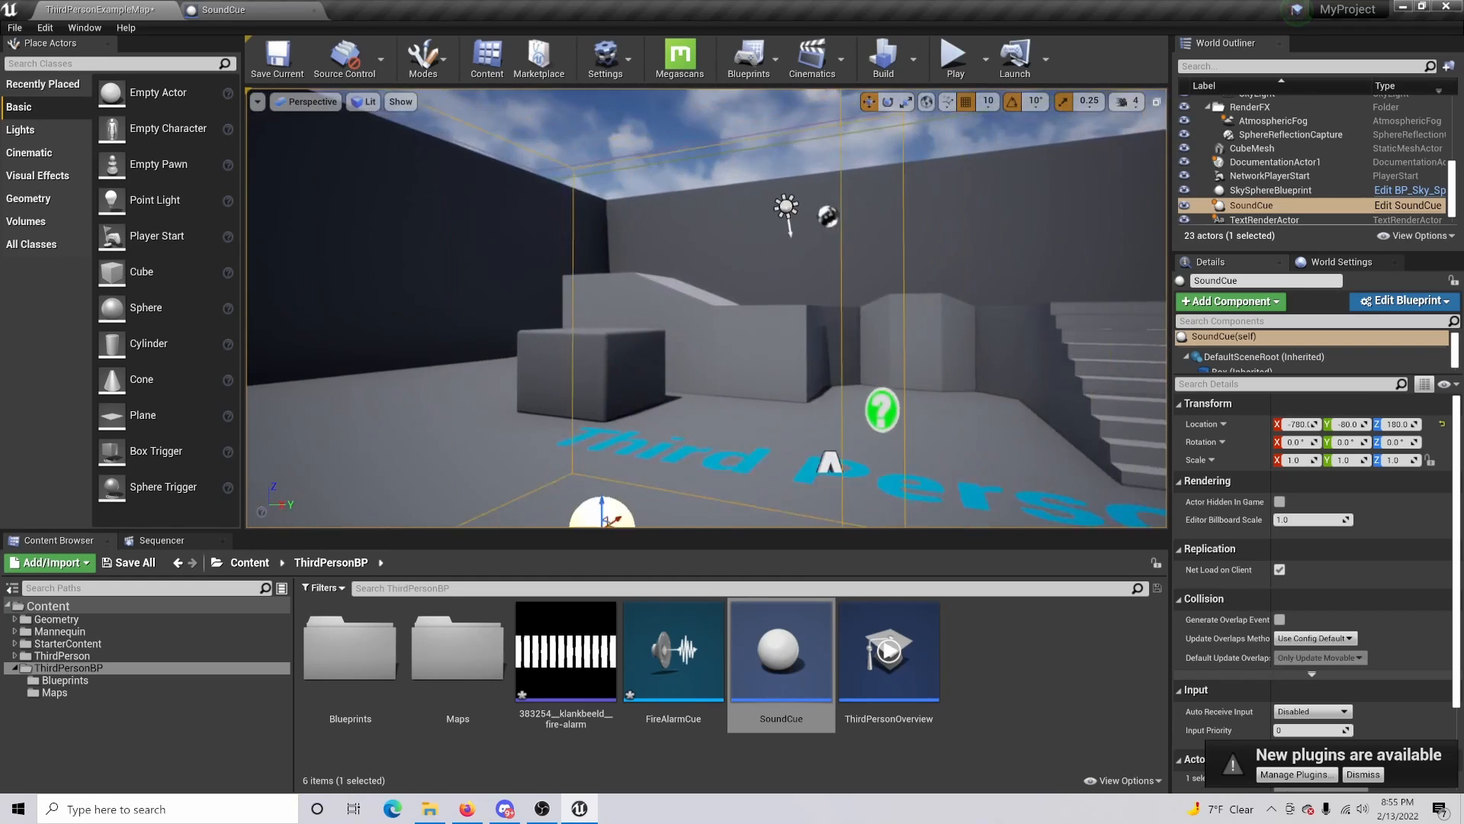
{"action": "key", "text": "s"}
{"action": "right_click_drag", "start_coordinate": [458, 138], "coordinate": [620, 230]}
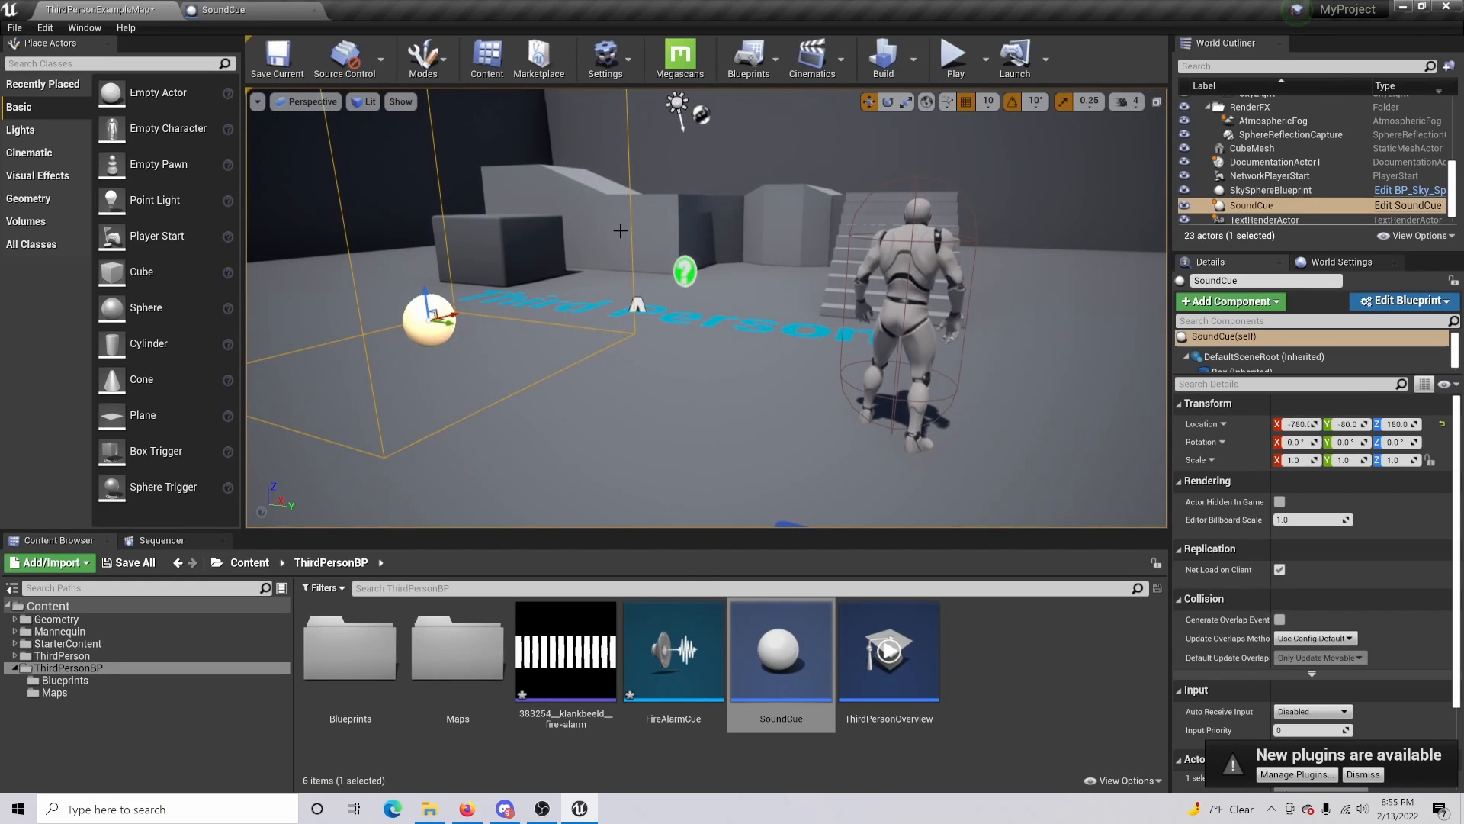